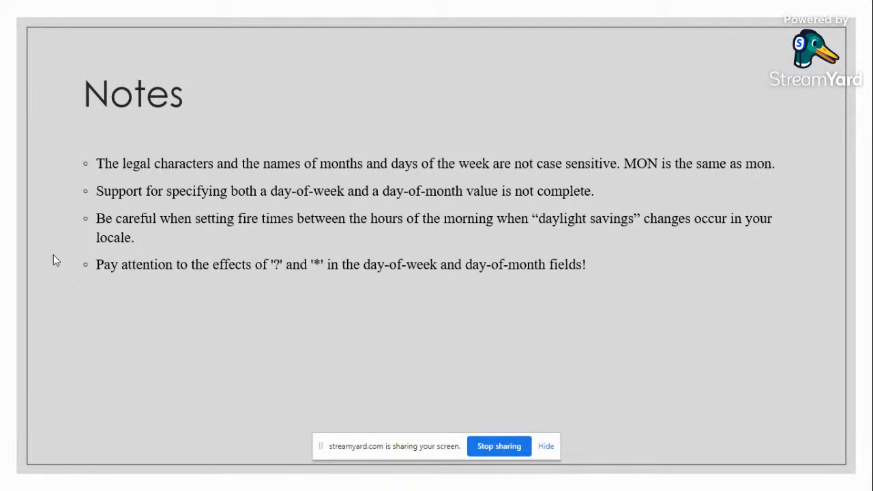
Step: Advance to the live example slide and switch to the UiPath Orchestrator page in Chrome
key(Right)
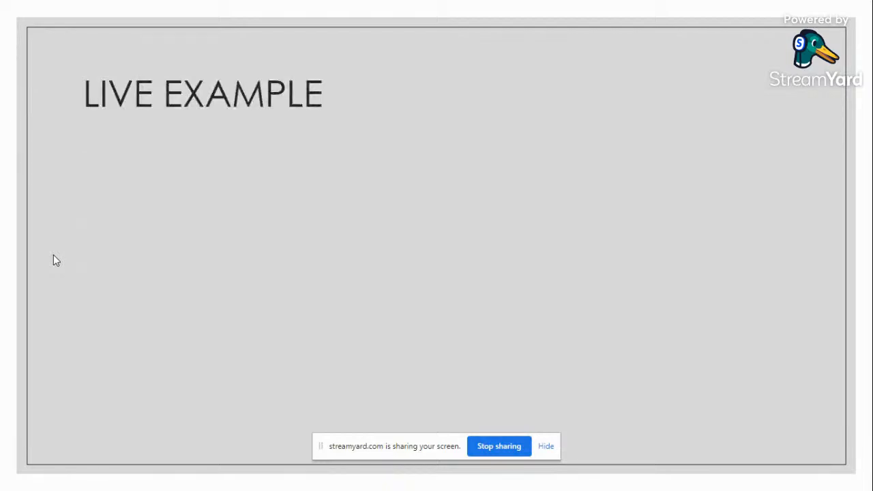
key(alt+Tab)
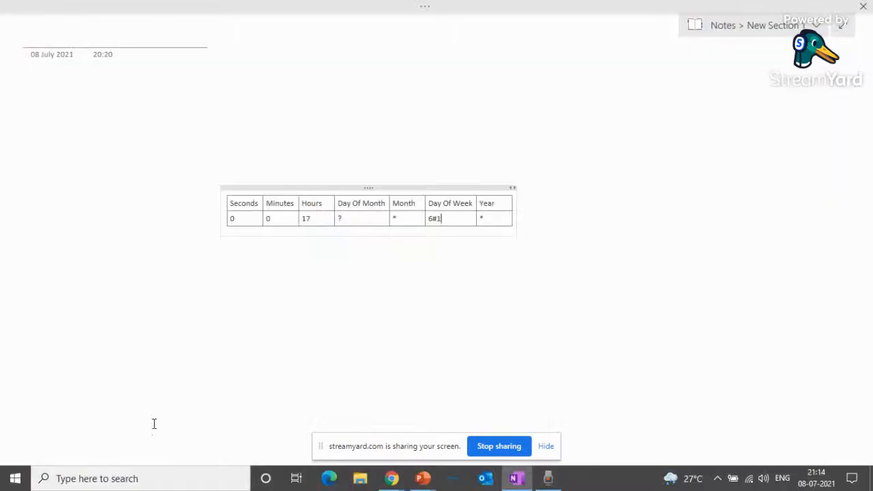
click(390, 479)
click(316, 375)
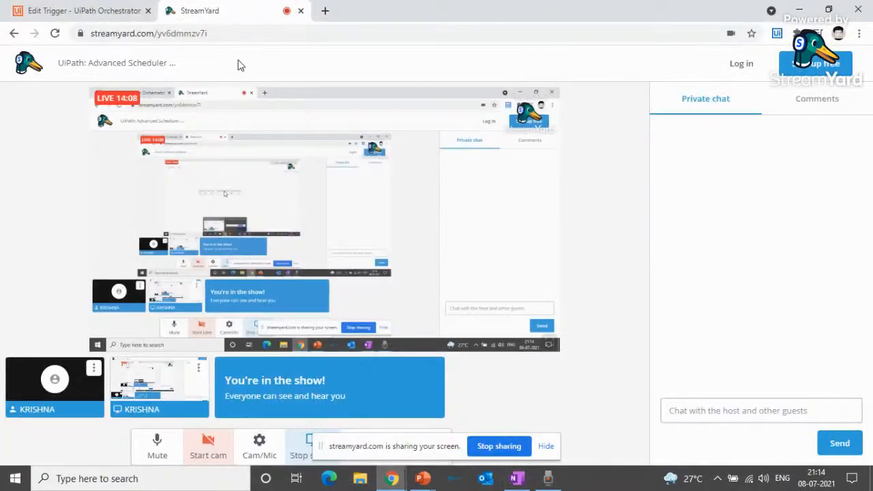
click(92, 10)
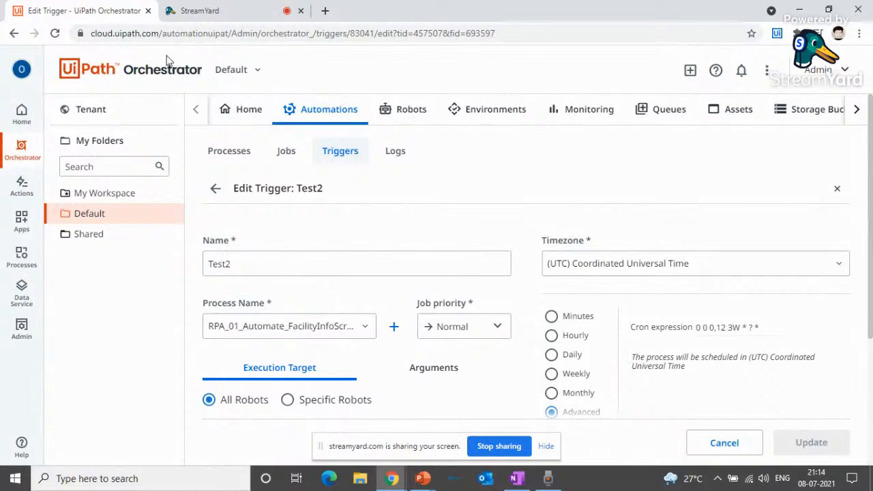
Step: Sign back in to UiPath with the Orchestrator Google account and choose the AutomationUiPath organization
click(243, 109)
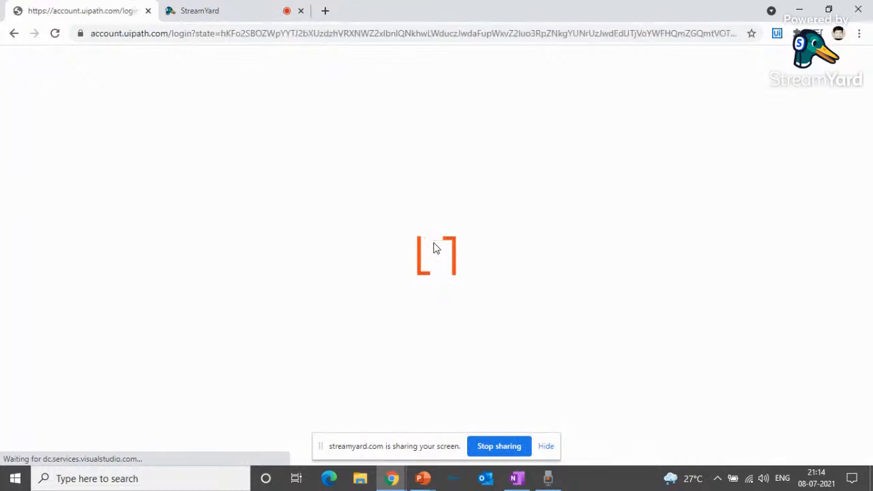
click(418, 262)
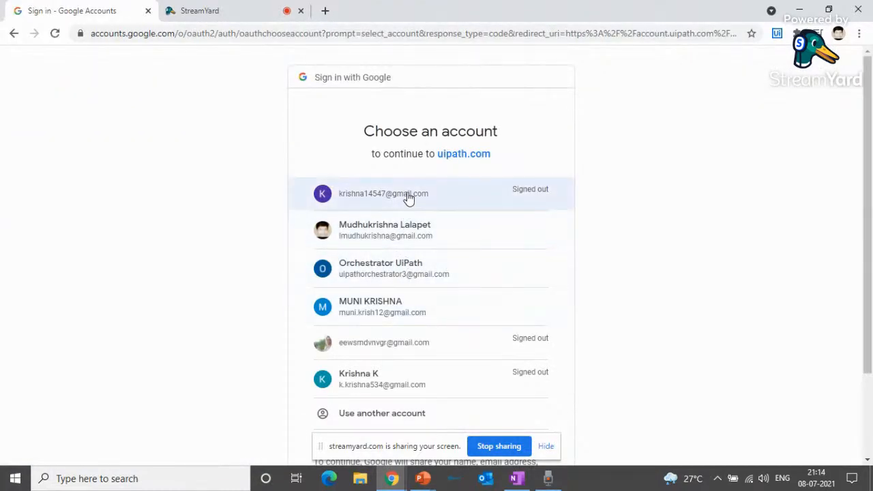
click(407, 268)
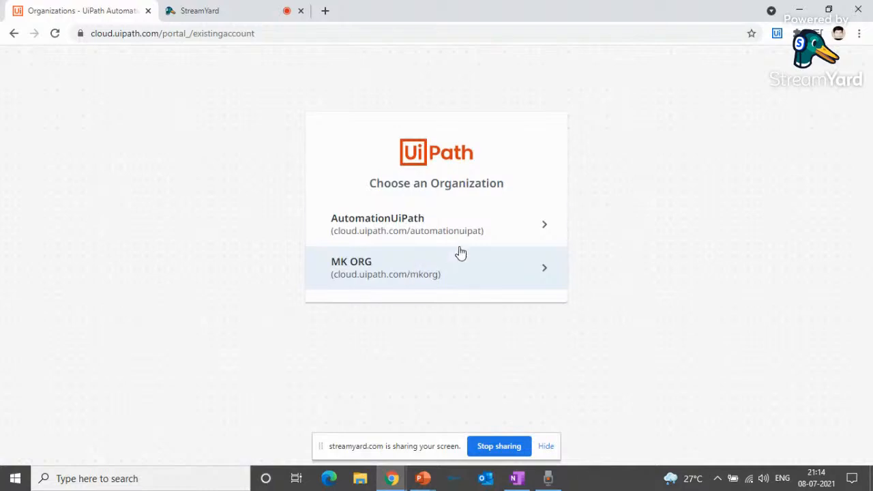
click(460, 251)
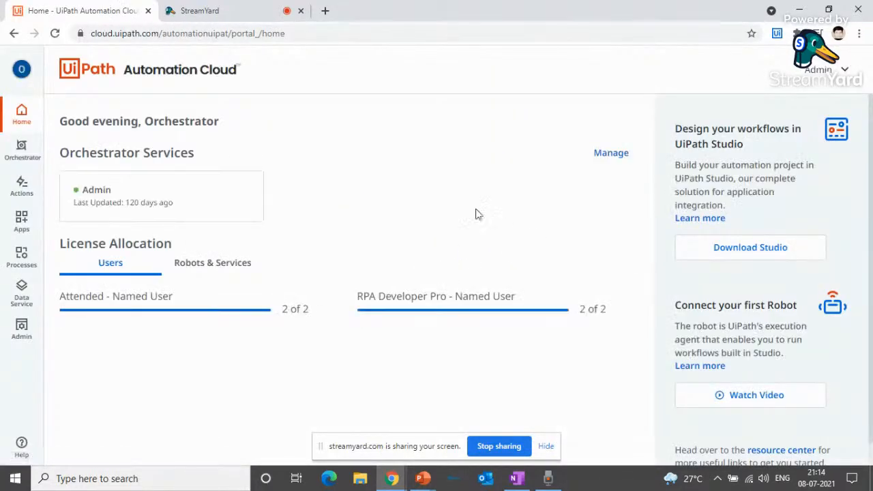
Step: Open the Admin Orchestrator service and display the list of triggers in the Default folder
click(201, 206)
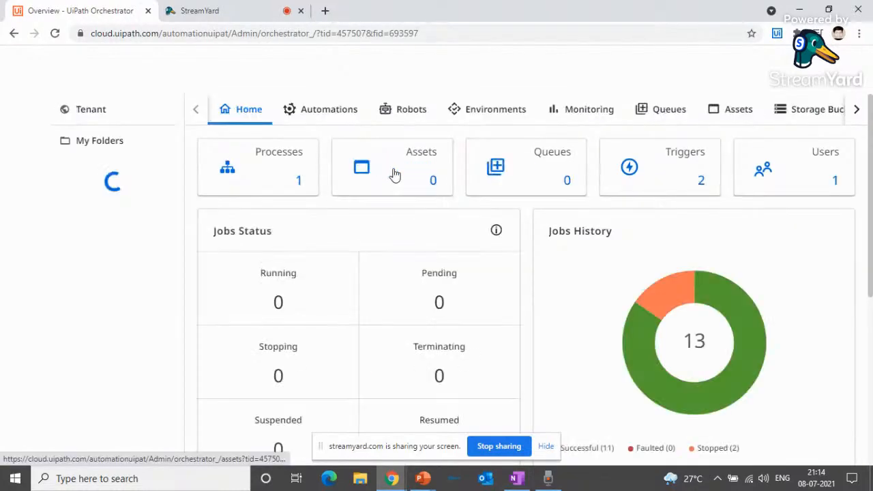
click(311, 110)
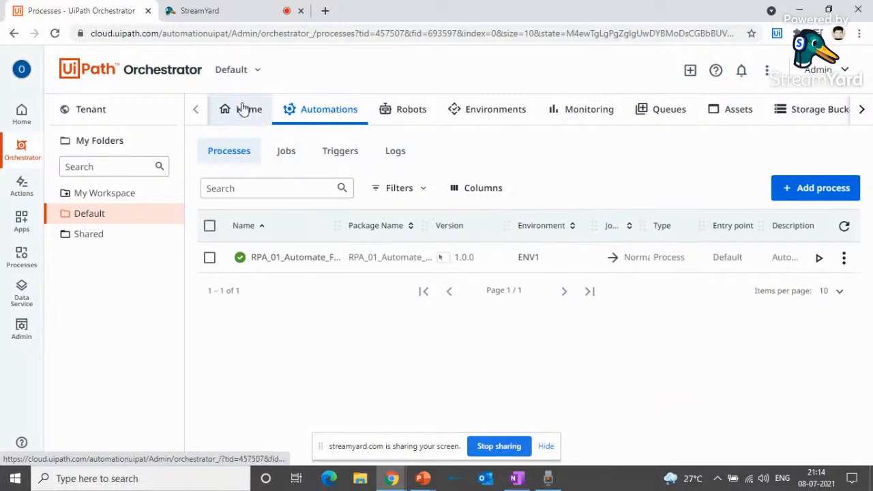
click(240, 108)
click(672, 171)
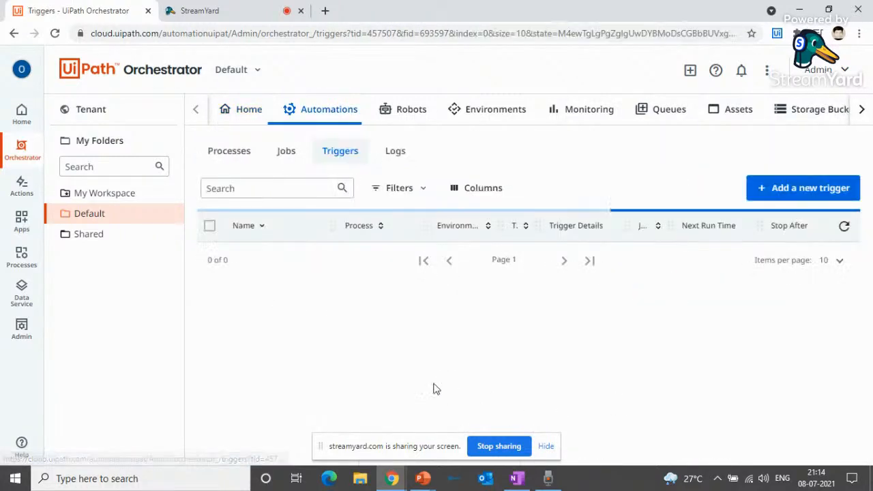
click(843, 257)
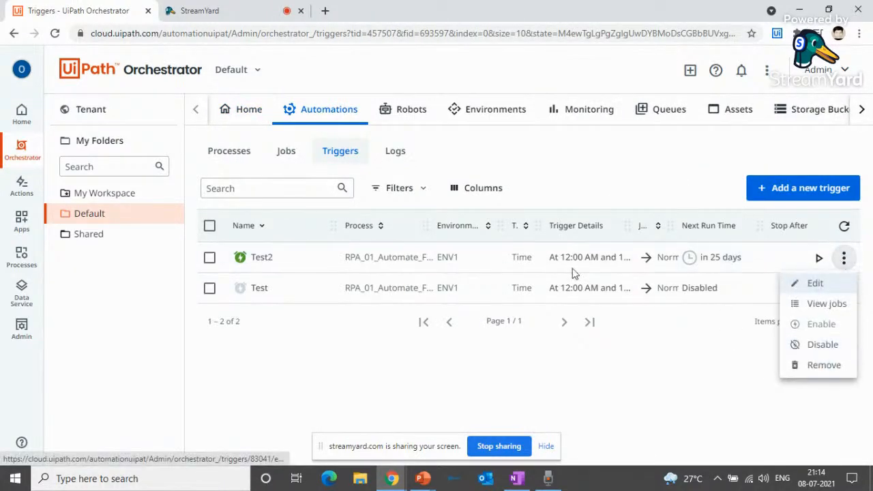
click(230, 271)
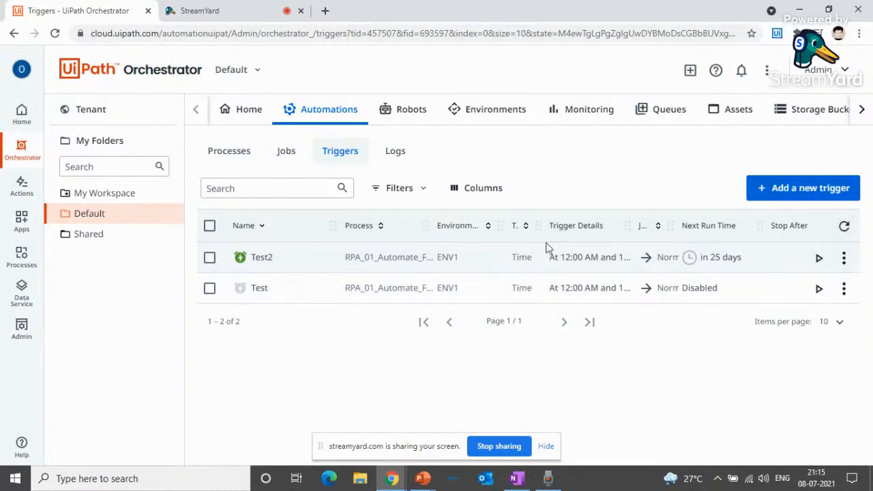
Step: Start a new time trigger and name it TEST
click(799, 192)
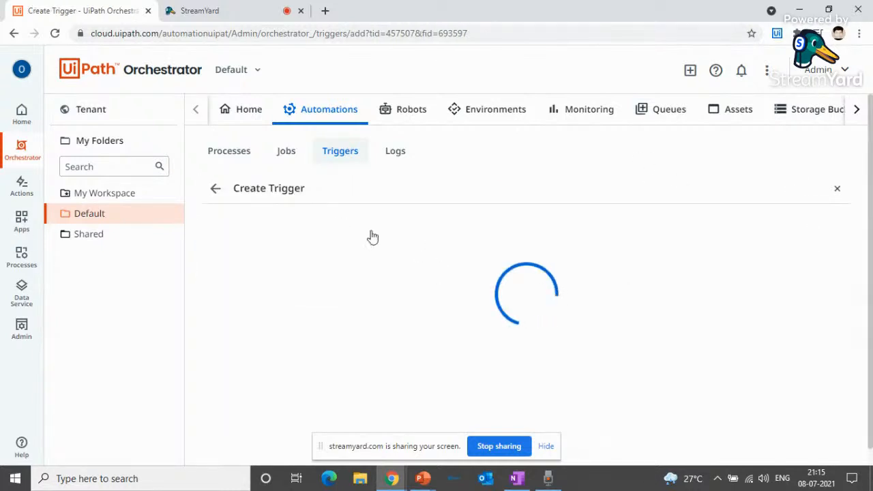
scroll(300, 287, down, 2)
click(279, 219)
text(TEST)
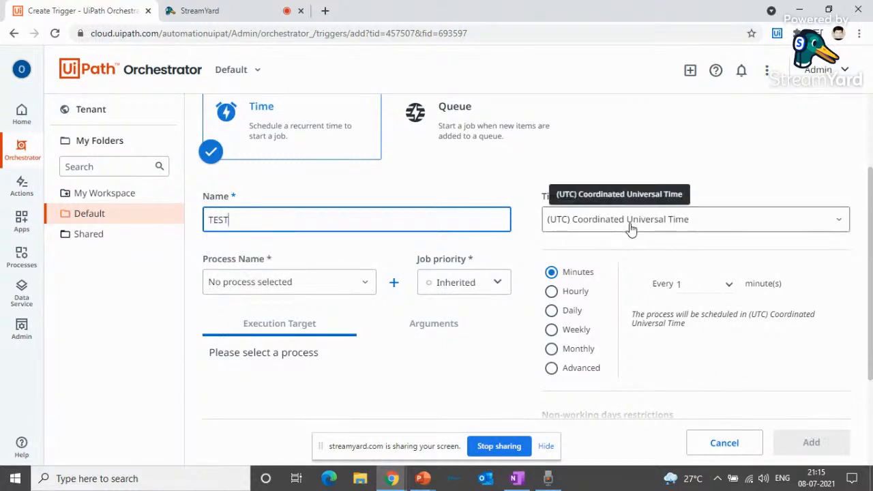
Step: Look through the timezone choices for the trigger without selecting a different one
click(838, 219)
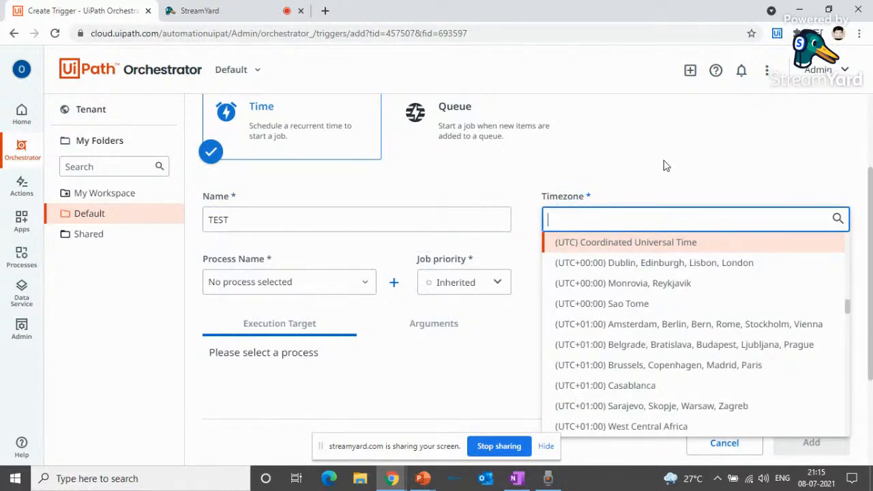
click(703, 197)
scroll(633, 228, down, 2)
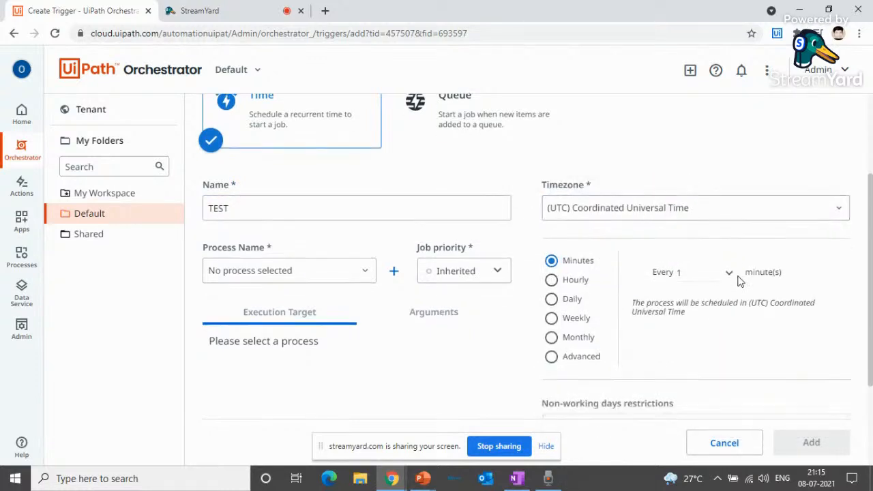
scroll(505, 267, up, 1)
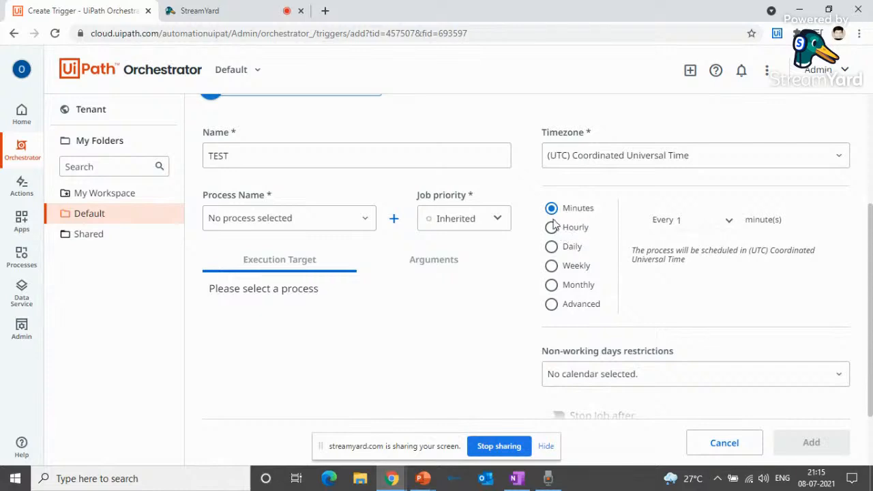
Step: Examine the settings offered by the Minutes, Hourly, Daily and Weekly schedule types
click(728, 225)
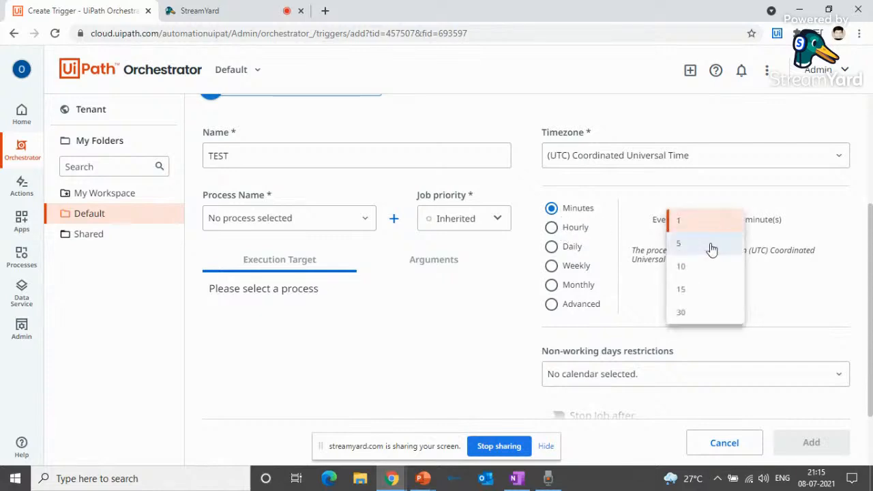
click(638, 218)
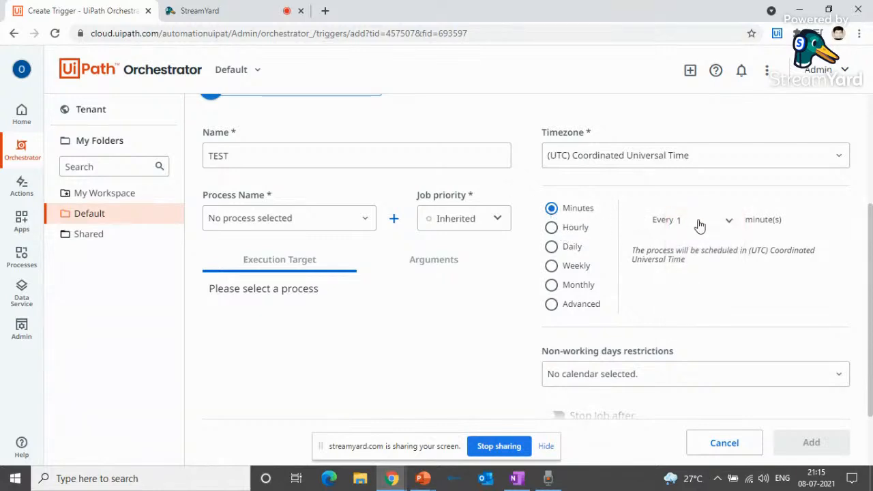
click(566, 230)
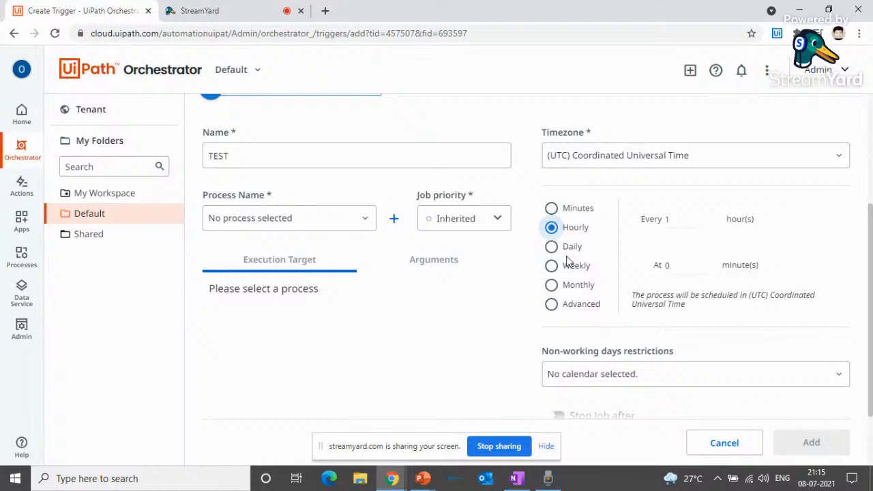
click(567, 266)
click(571, 247)
click(567, 266)
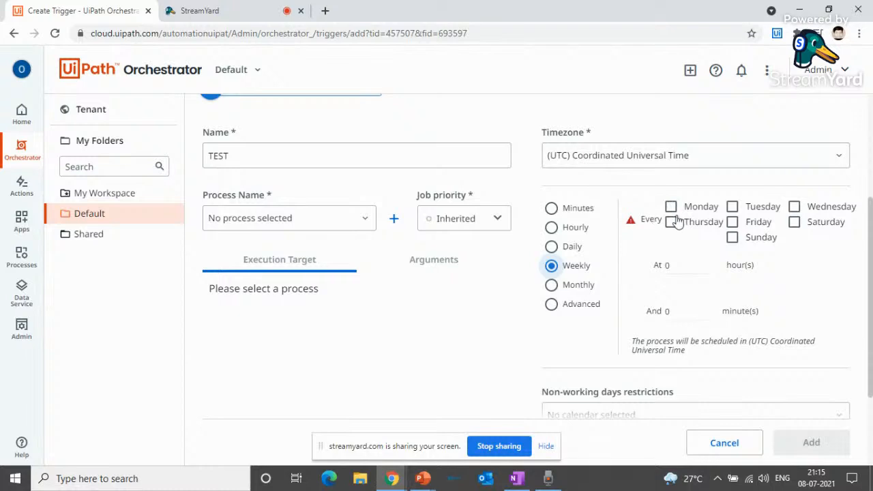
scroll(586, 276, down, 1)
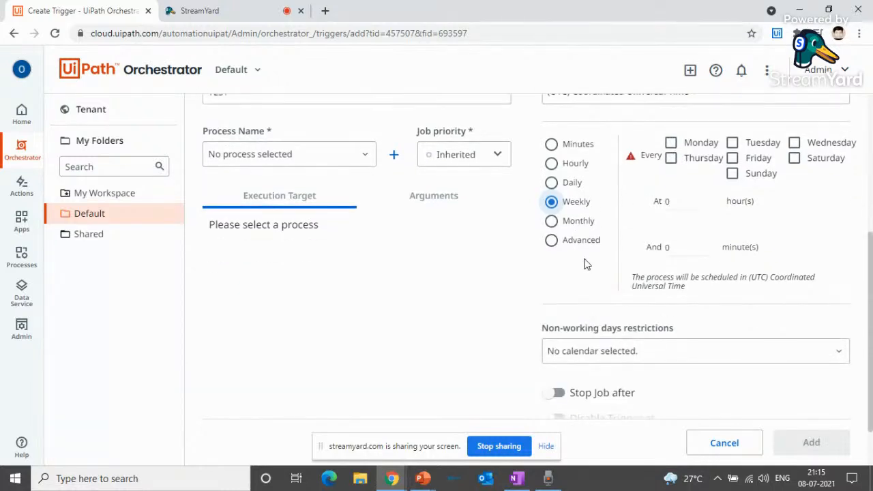
scroll(555, 276, up, 1)
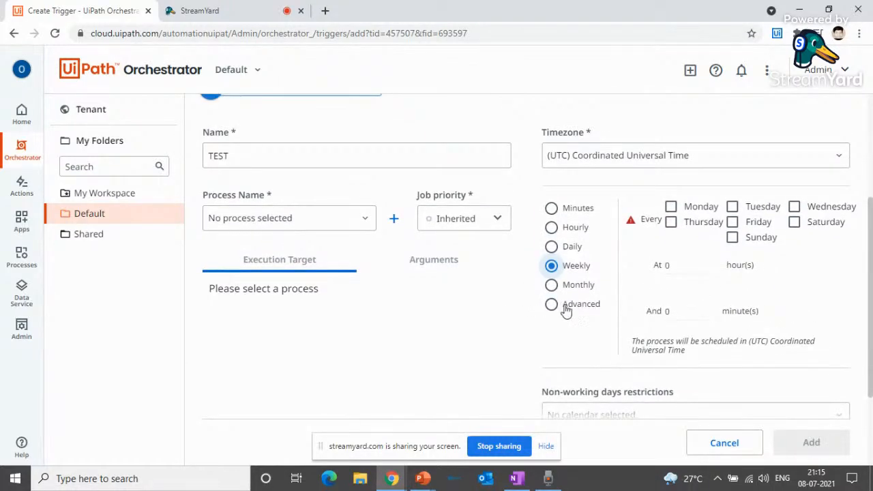
Step: Set the trigger's schedule to Advanced with the cron expression 0 0 12 * * ?
click(551, 305)
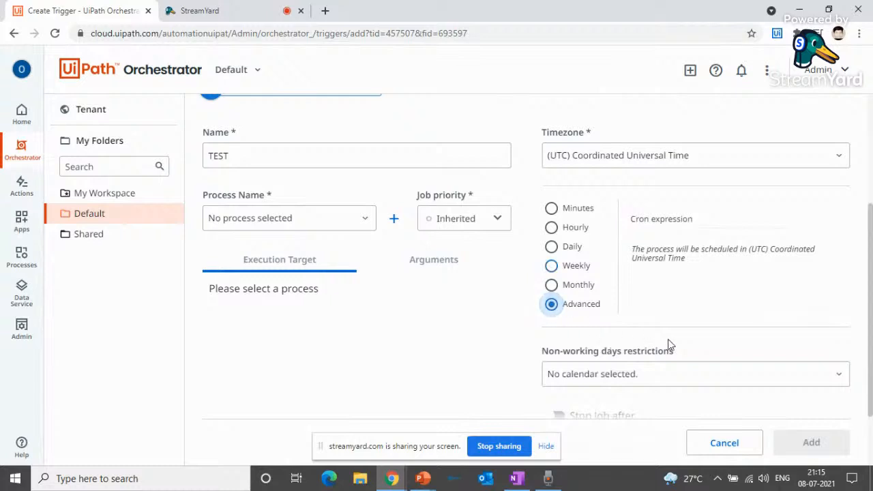
click(667, 222)
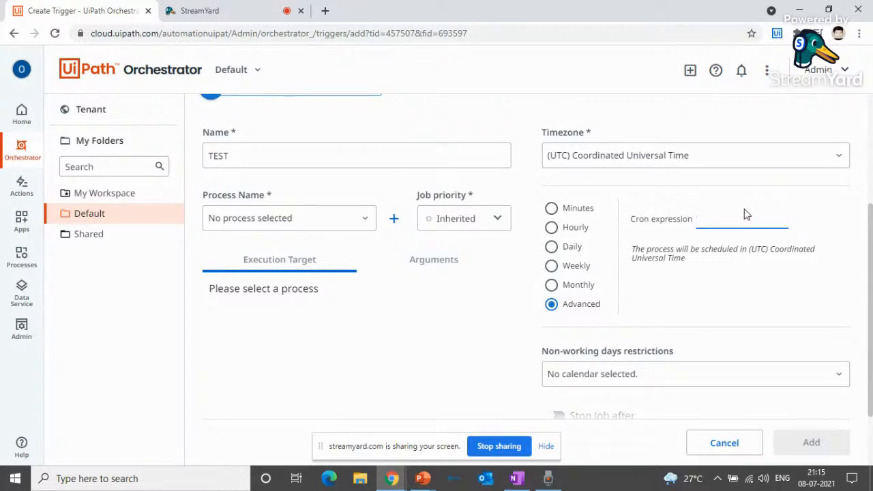
text(0 0)
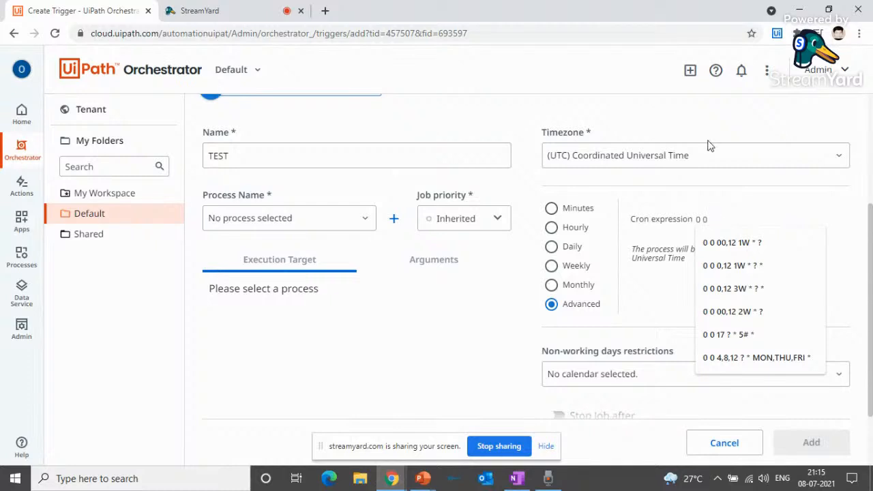
text( 13)
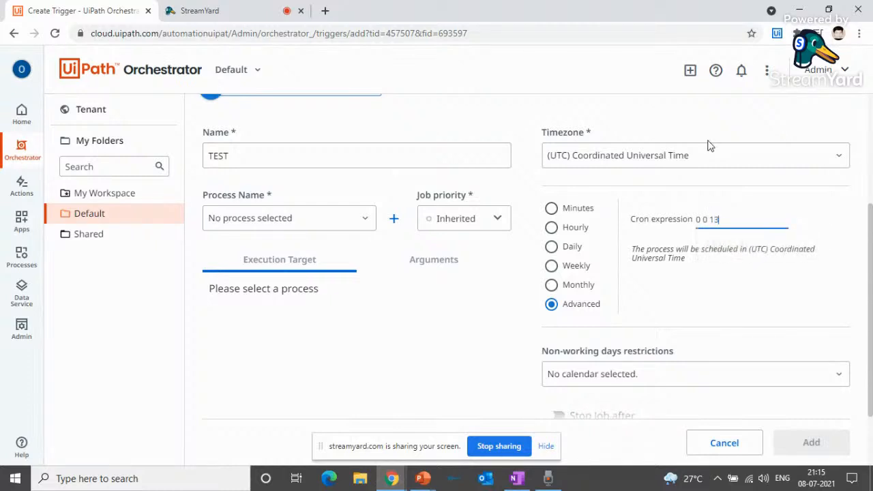
key(BackSpace)
text(2)
scroll(709, 293, down, 1)
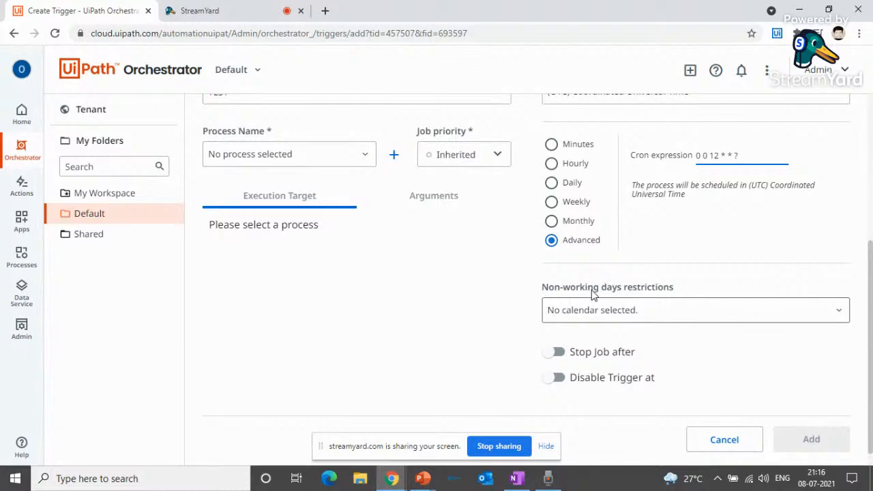
Step: Select the RPA_01_Automate_FacilityInfoScr... process for the trigger and set its job priority to Normal
scroll(566, 216, up, 2)
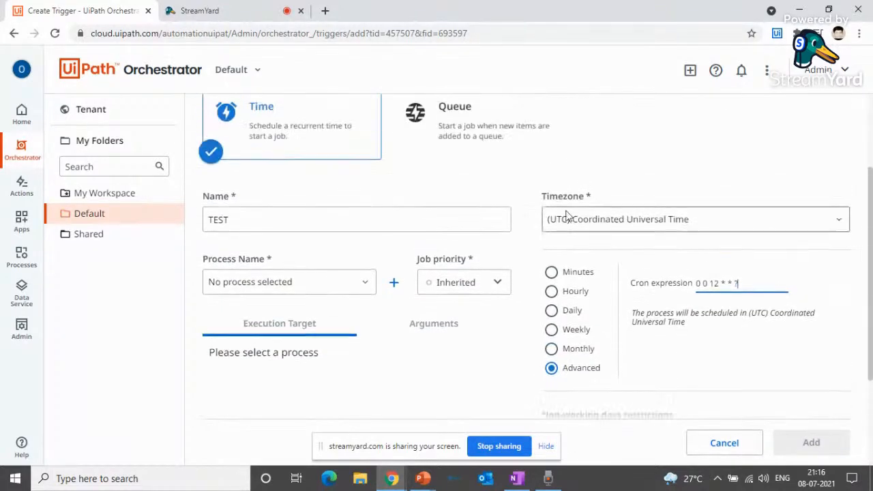
click(323, 282)
click(284, 306)
scroll(485, 307, down, 1)
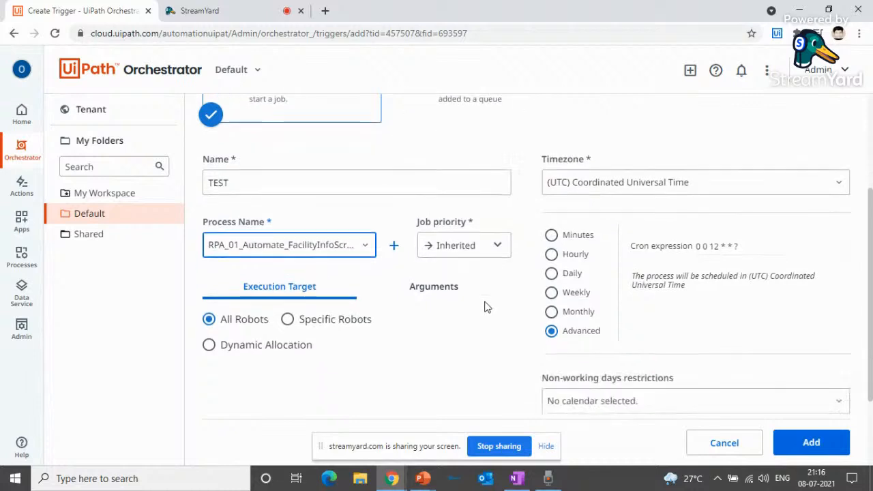
scroll(486, 307, down, 2)
click(455, 163)
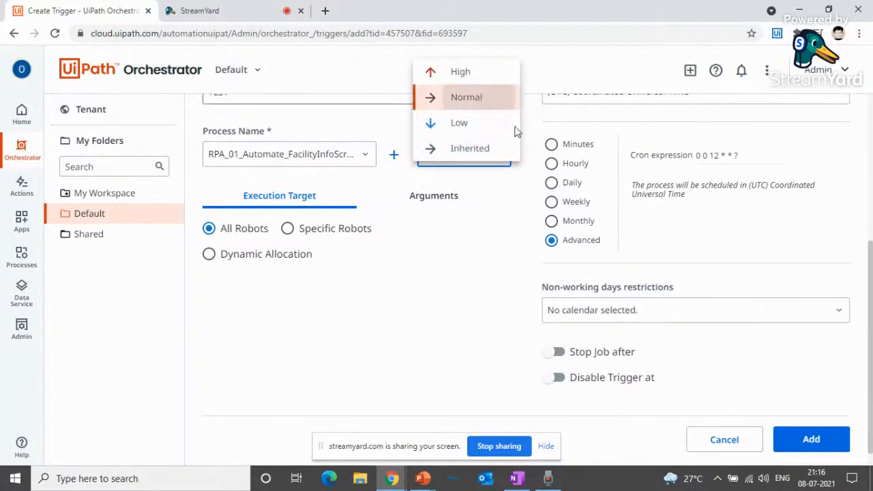
click(469, 97)
scroll(704, 162, up, 1)
Step: Try to add the trigger under the name TEST after highlighting its cron expression for review
drag(697, 218, 731, 219)
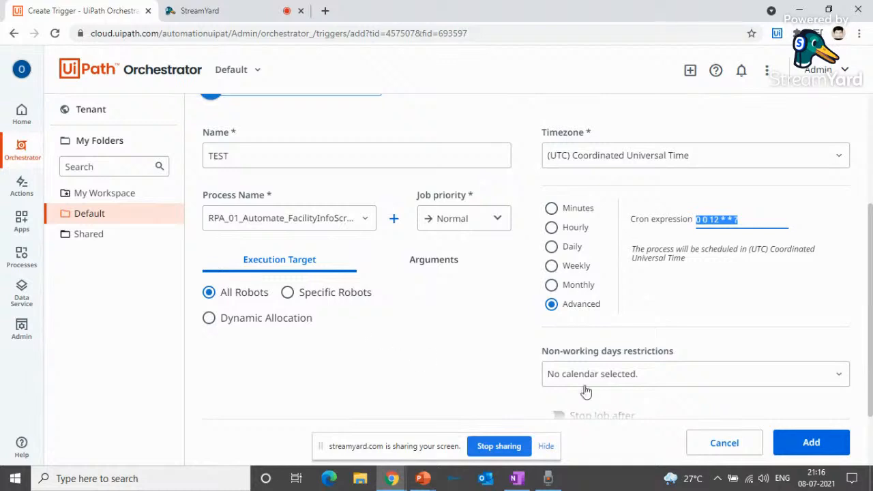
scroll(748, 407, down, 1)
click(813, 440)
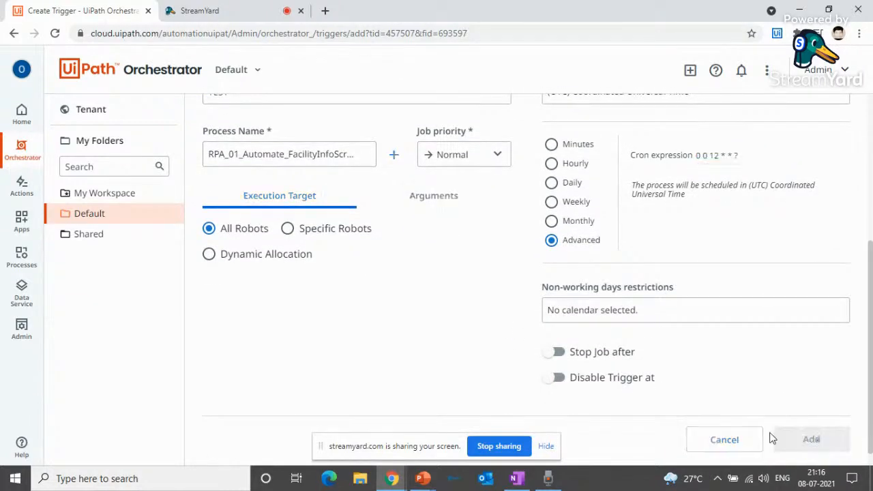
Step: Rename the new trigger to TEST_123 and add it
scroll(463, 319, up, 2)
click(272, 216)
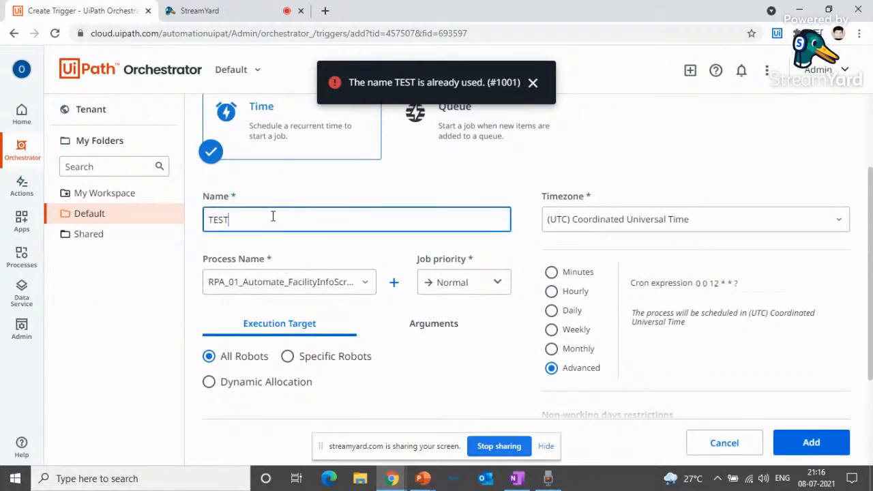
text(_123)
scroll(576, 291, down, 2)
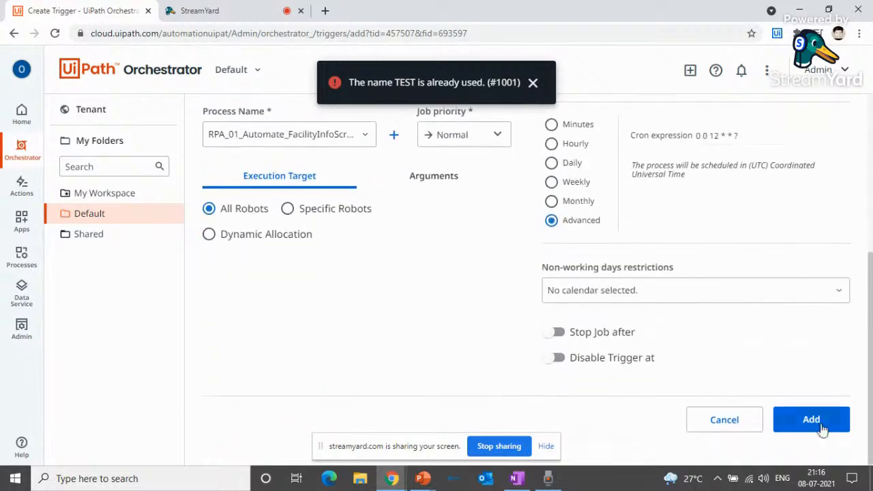
click(834, 421)
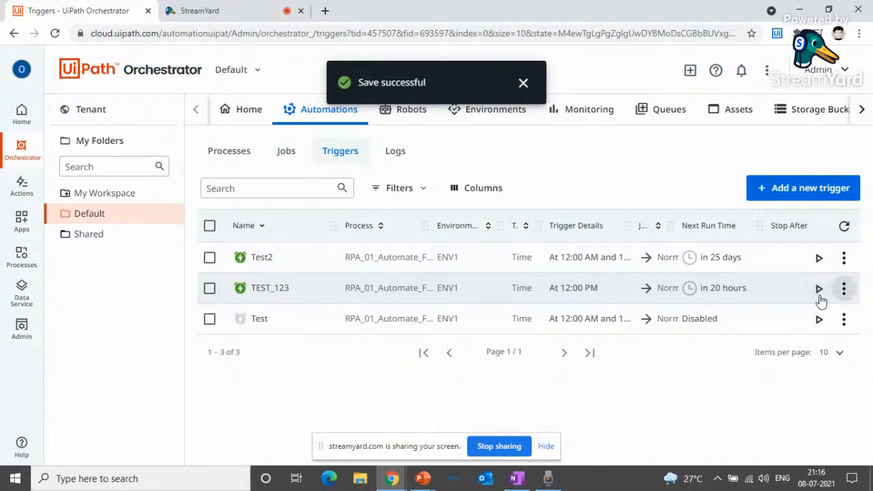
Step: Adjust the trigger table's column widths to read the trigger details and next run time of TEST_123
drag(685, 225, 743, 236)
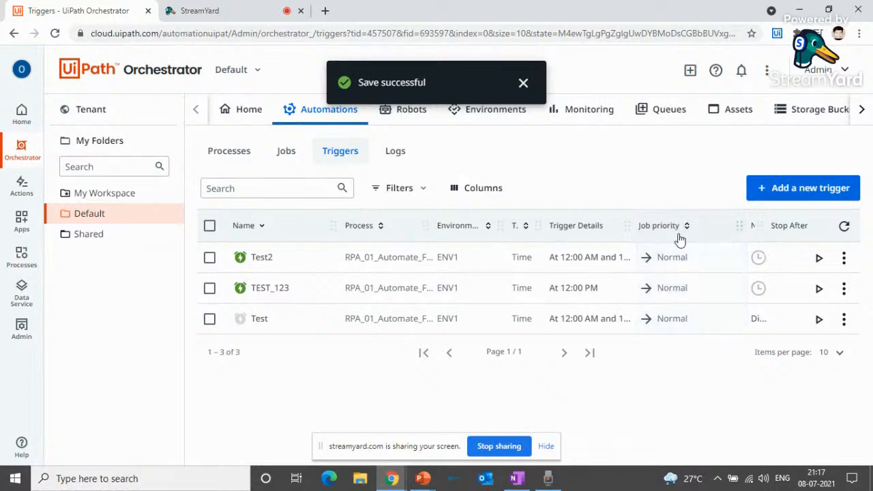
drag(629, 225, 678, 225)
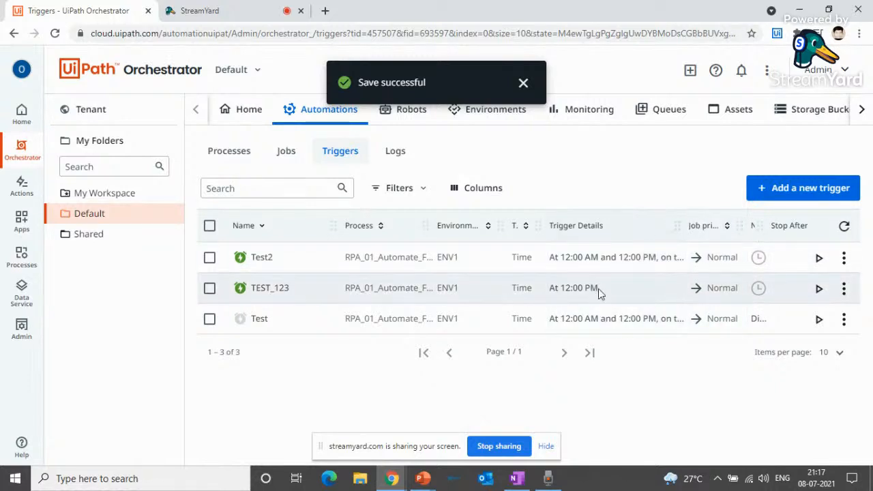
drag(598, 289, 547, 288)
drag(677, 225, 637, 225)
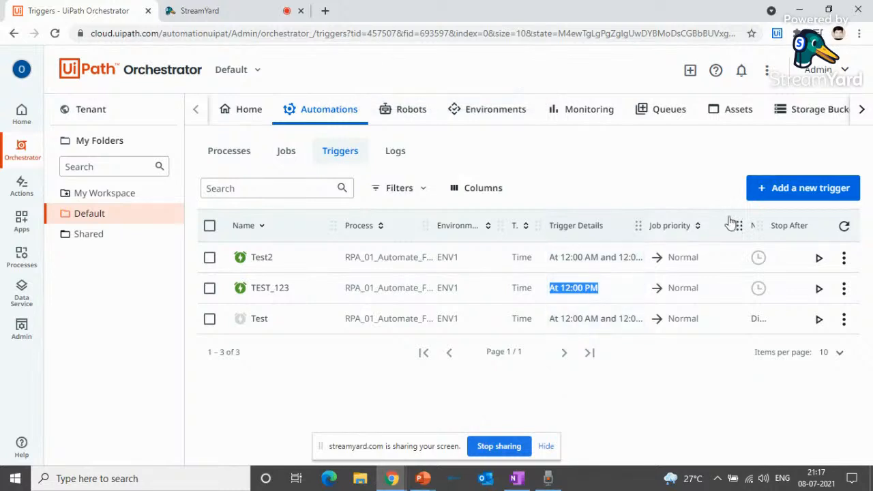
drag(733, 225, 660, 226)
drag(715, 288, 746, 288)
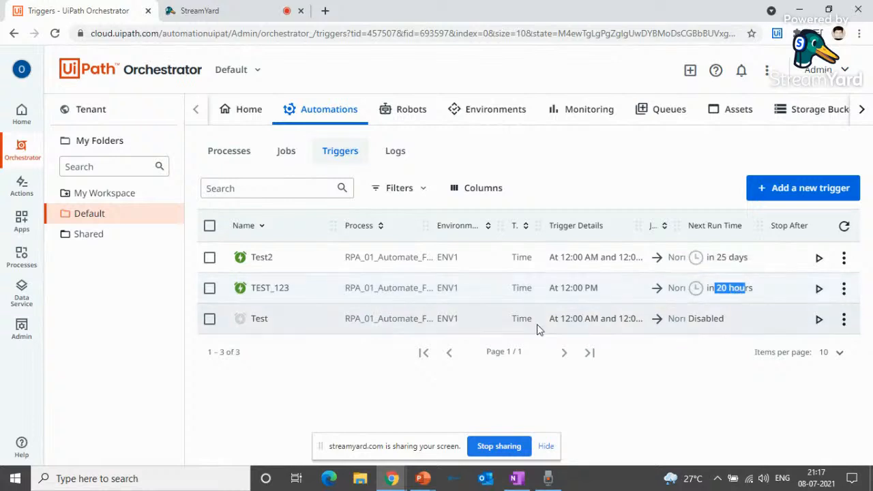
drag(562, 289, 592, 290)
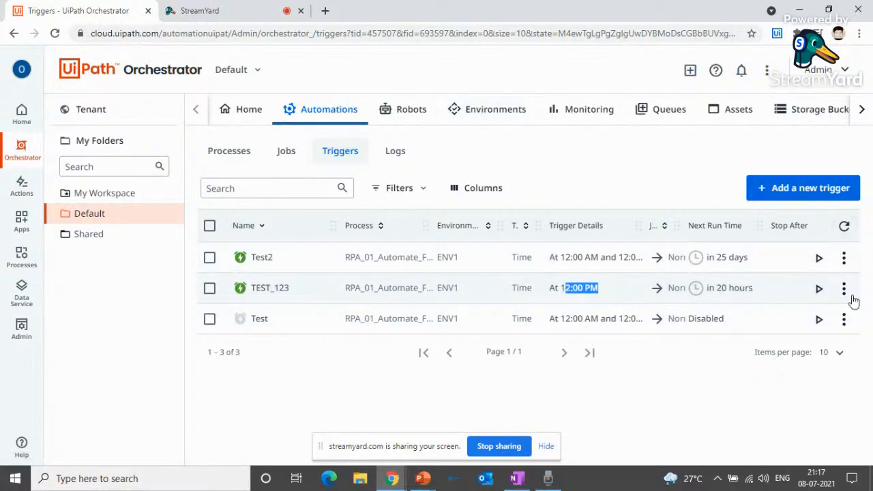
Step: Open the TEST_123 trigger for editing and examine its schedule and non-working days restrictions
click(845, 289)
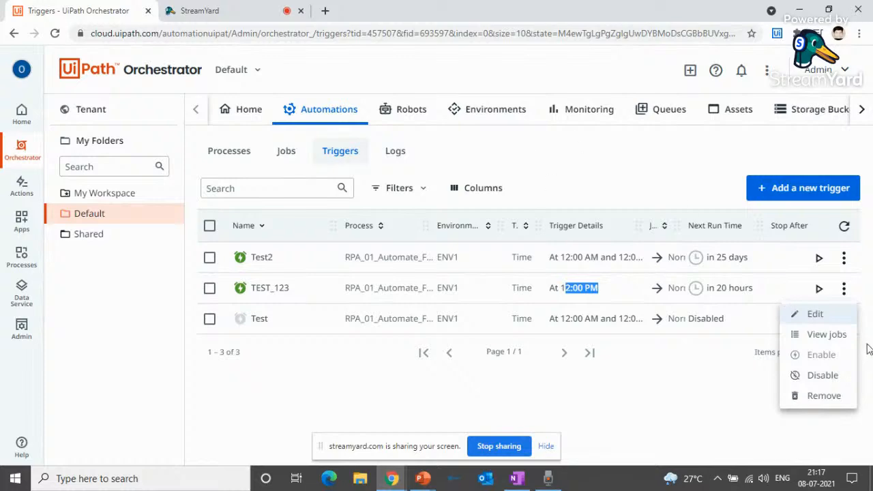
click(813, 315)
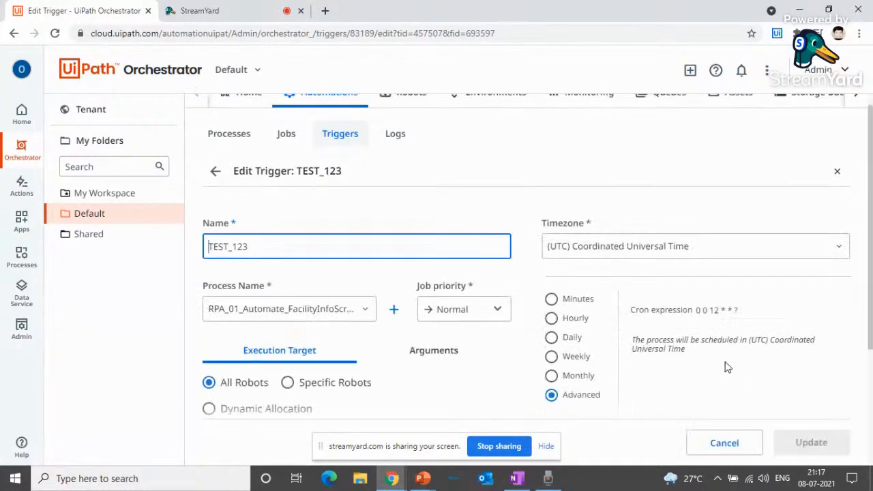
scroll(727, 367, down, 2)
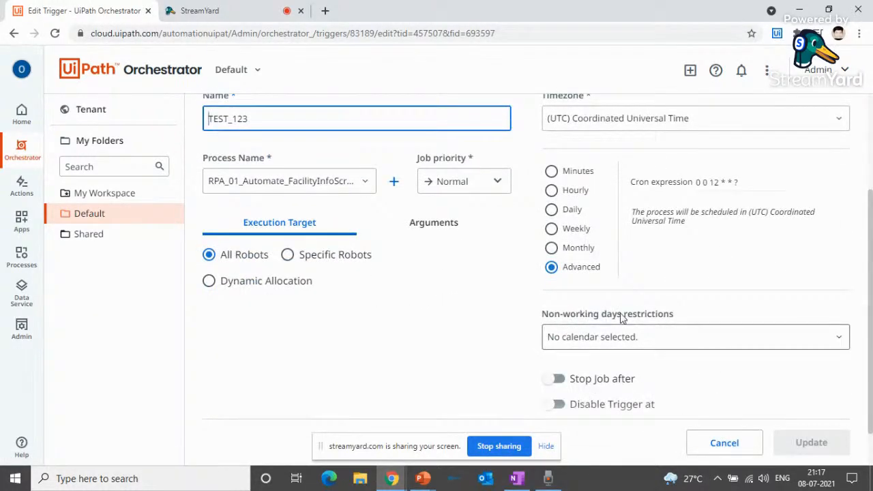
scroll(659, 346, up, 2)
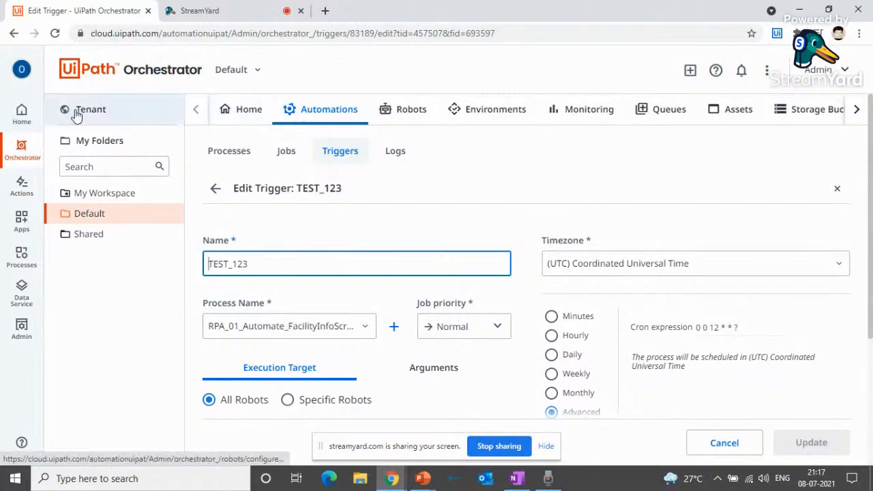
Step: Open the Non-Working Days settings of the tenant
click(76, 114)
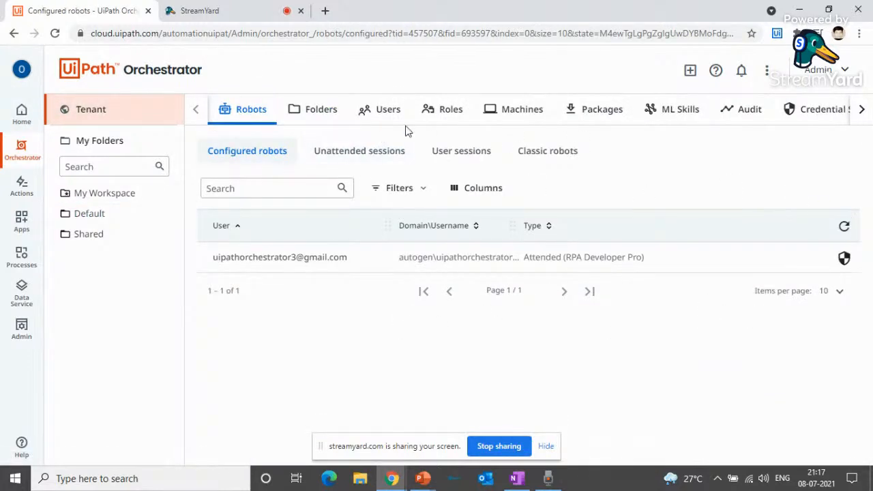
click(863, 117)
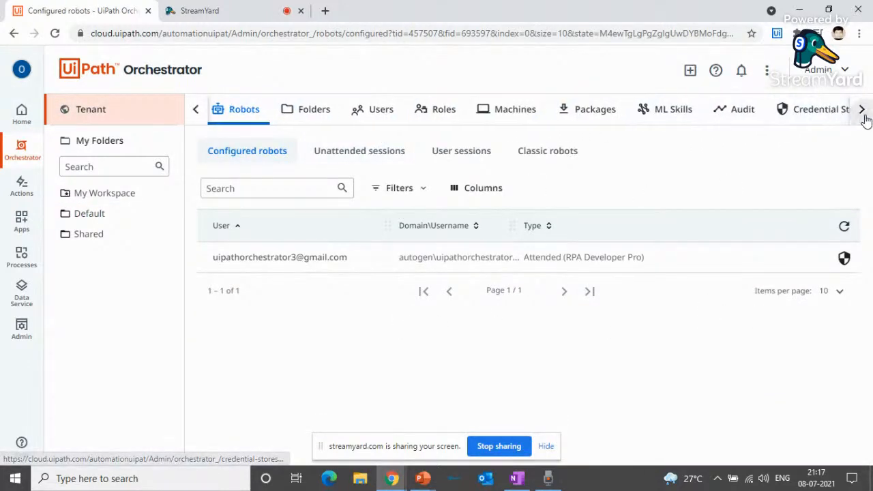
click(862, 117)
click(862, 117)
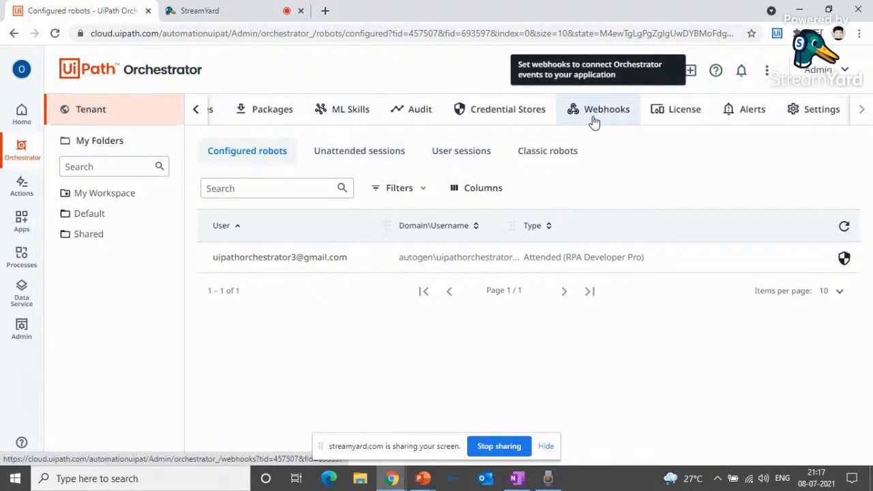
click(799, 112)
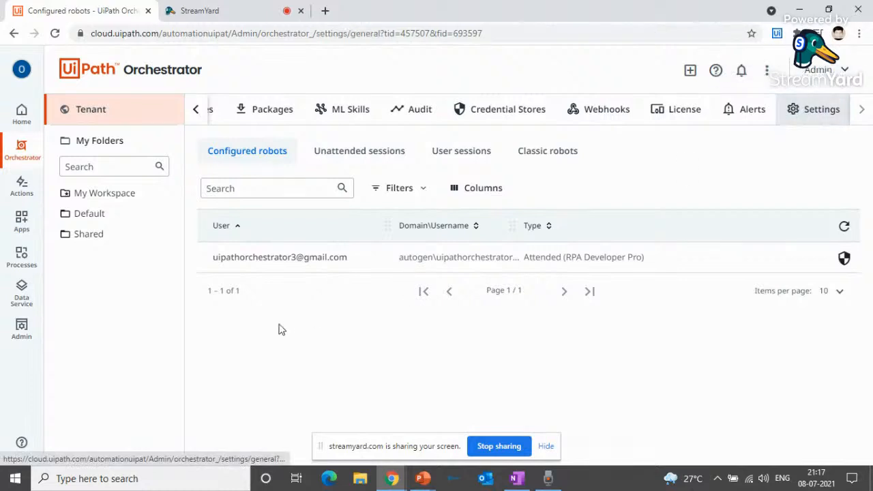
scroll(318, 277, down, 2)
scroll(317, 277, up, 2)
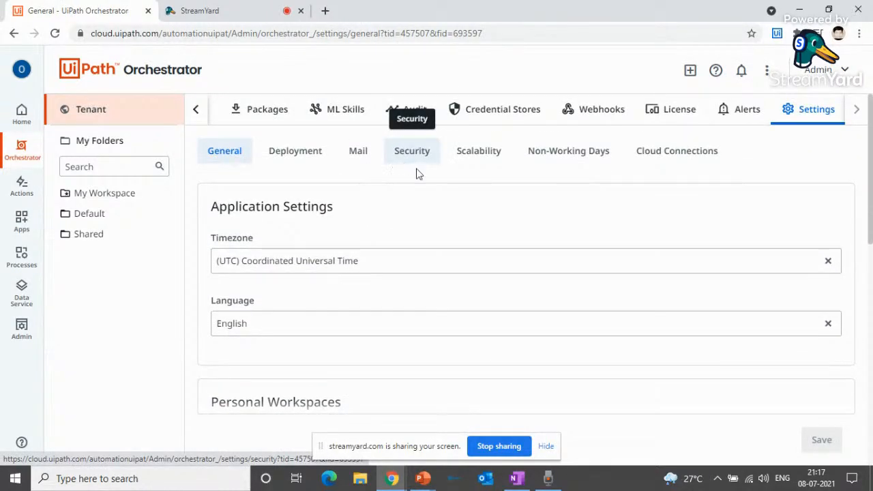
click(561, 160)
Step: Mark 12, 13 and 14 July 2021 as non-working days in the Sample calendar and save it
click(386, 259)
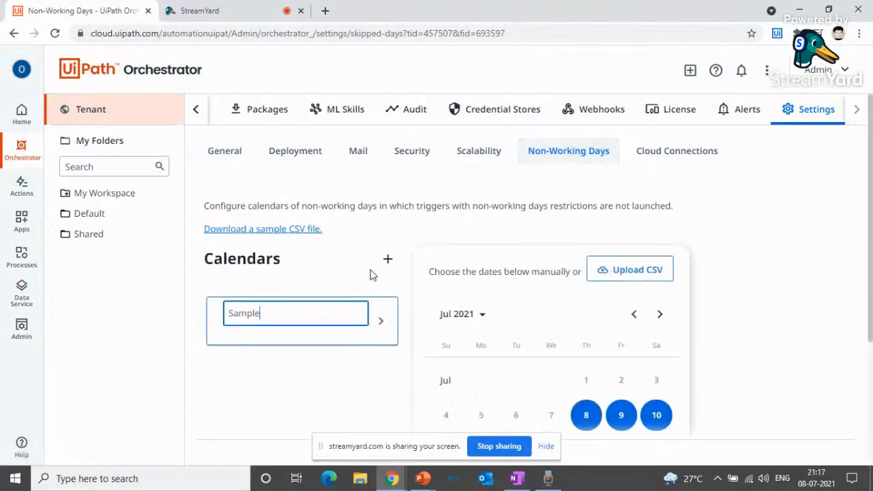
scroll(370, 274, down, 2)
scroll(525, 314, down, 1)
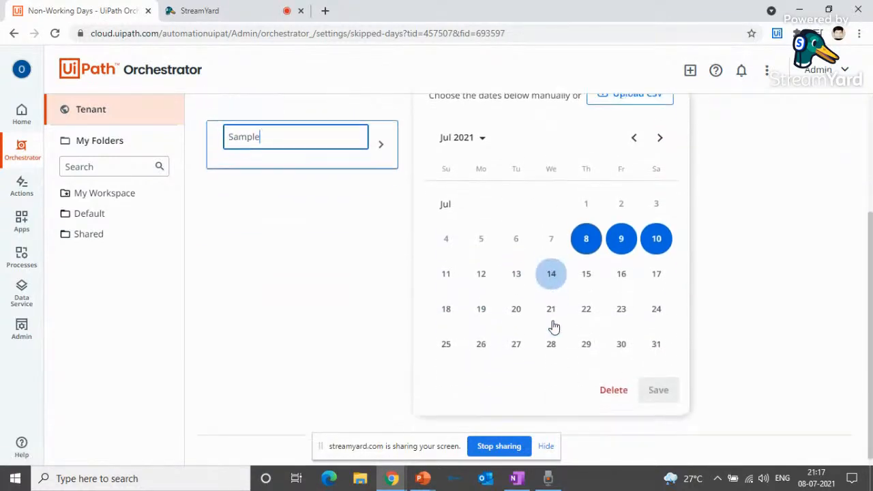
click(271, 140)
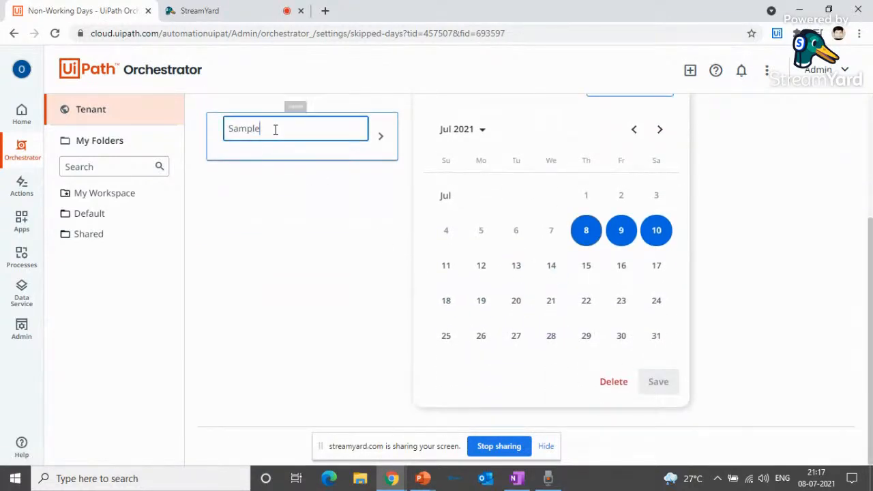
double_click(274, 130)
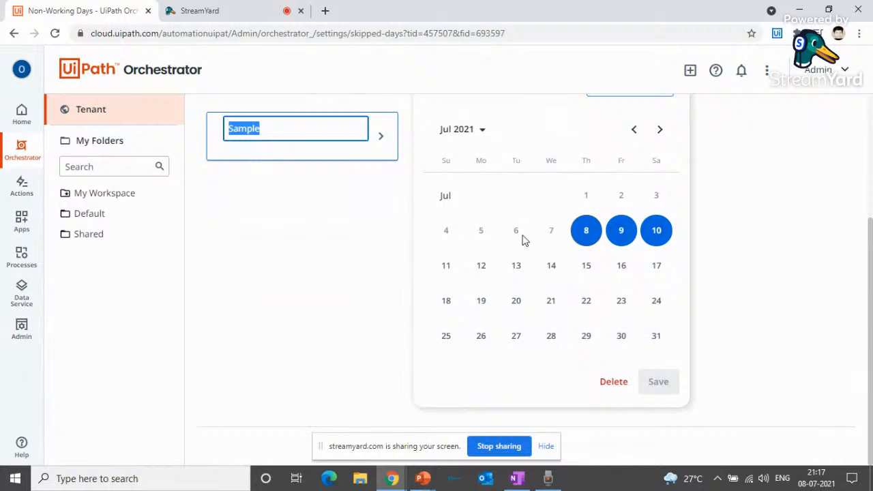
click(480, 265)
click(550, 266)
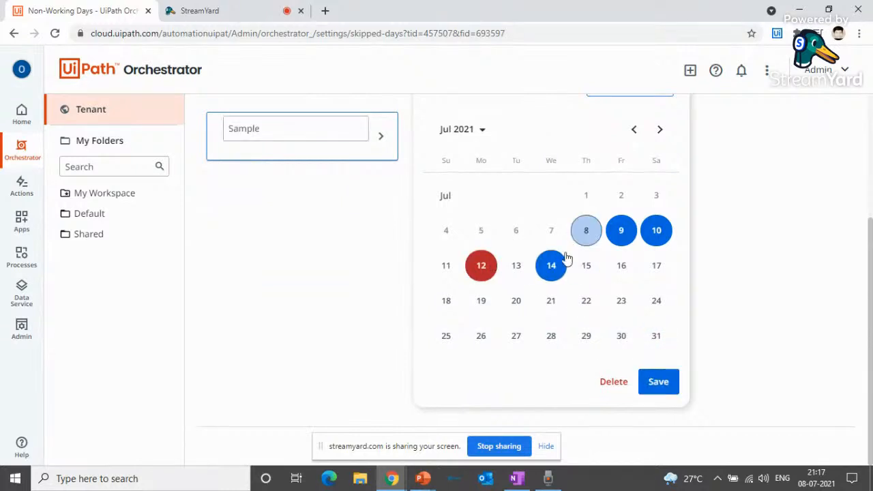
click(517, 268)
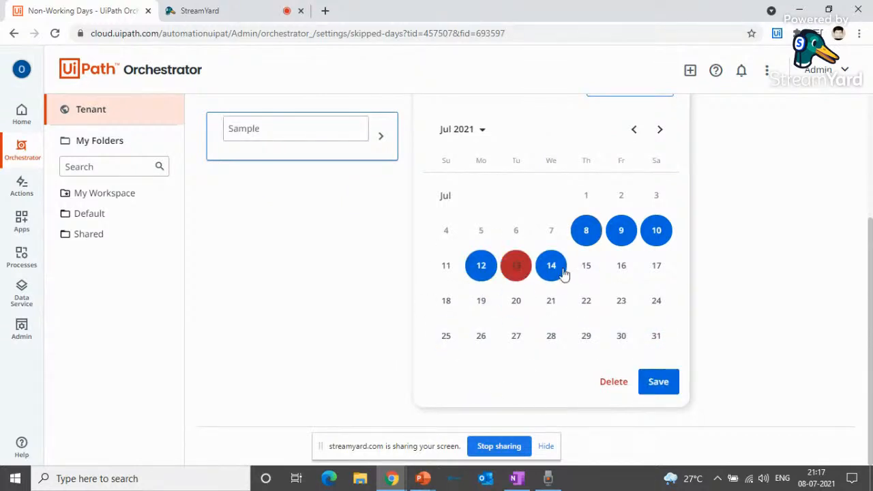
click(647, 383)
Step: Reopen the TEST_123 trigger in the Default folder for editing and set its non-working days restrictions to the Sample calendar
scroll(290, 344, up, 3)
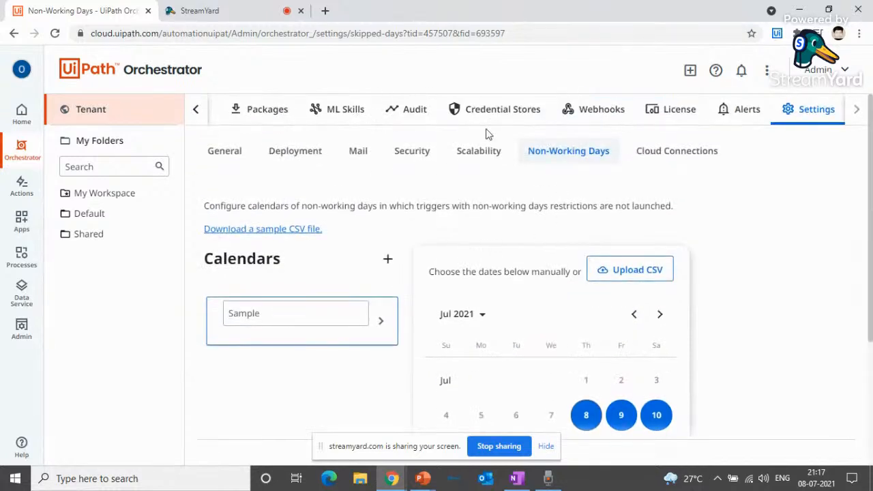
click(103, 196)
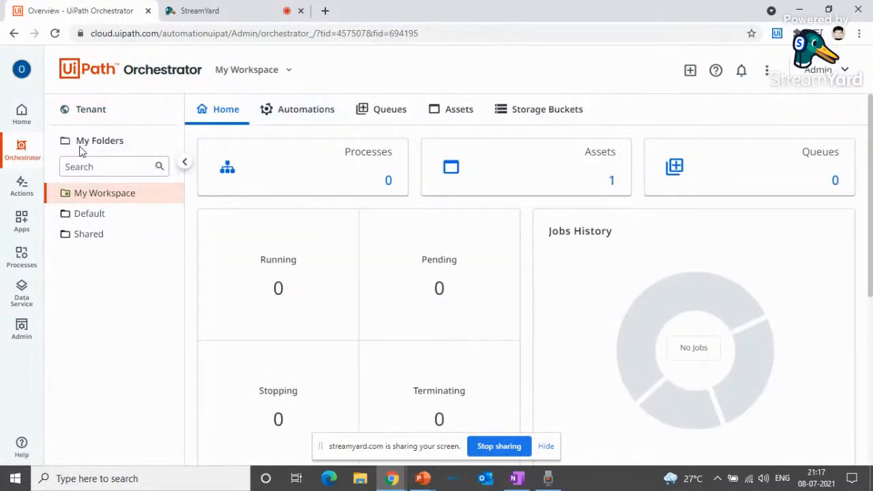
click(92, 215)
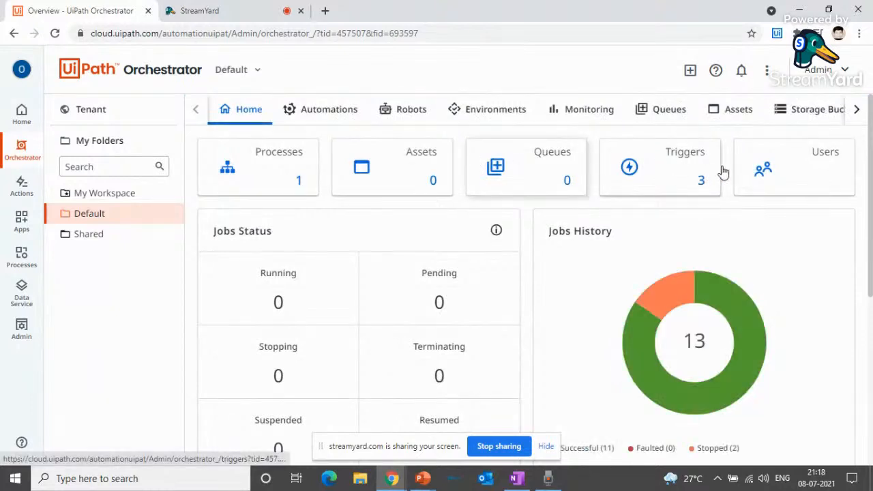
click(698, 182)
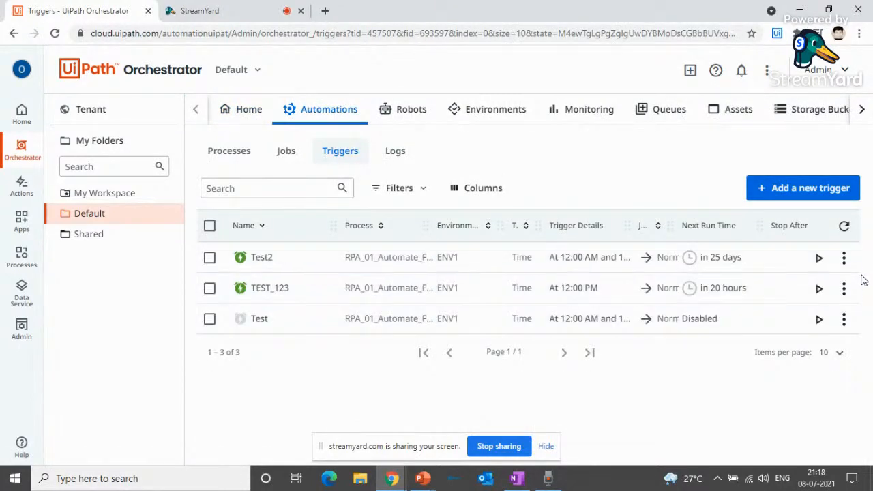
click(844, 289)
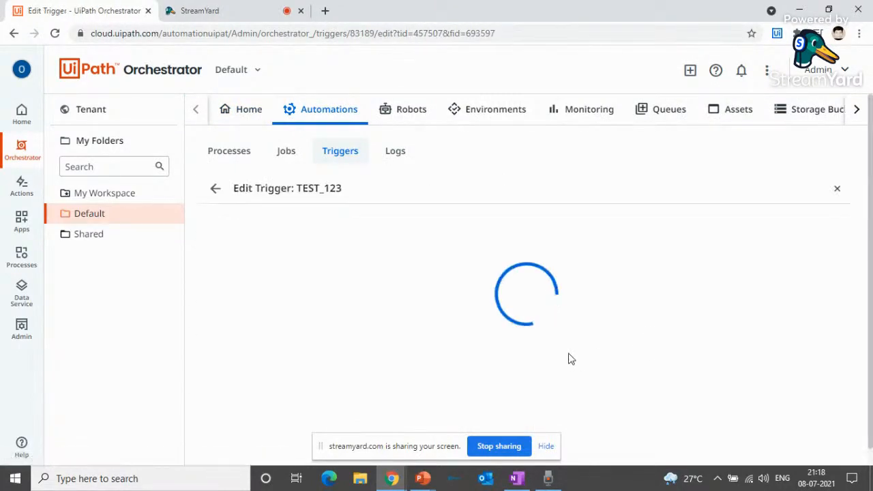
scroll(658, 371, down, 3)
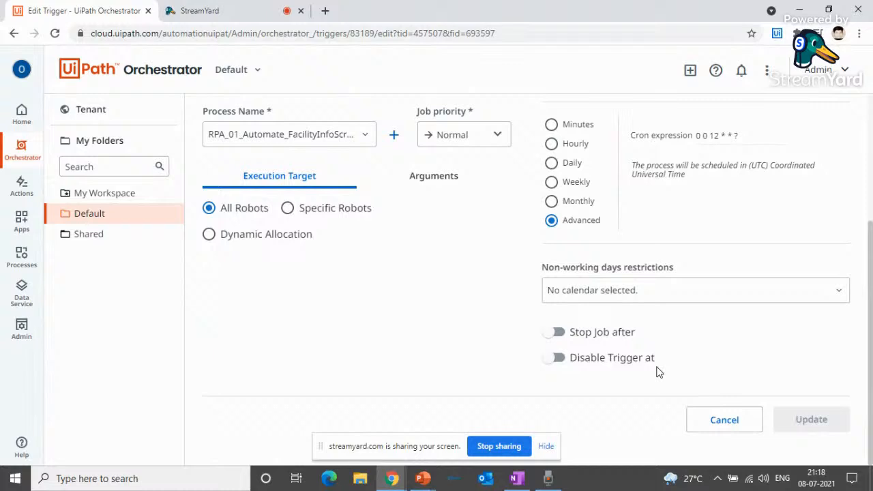
click(746, 298)
click(592, 316)
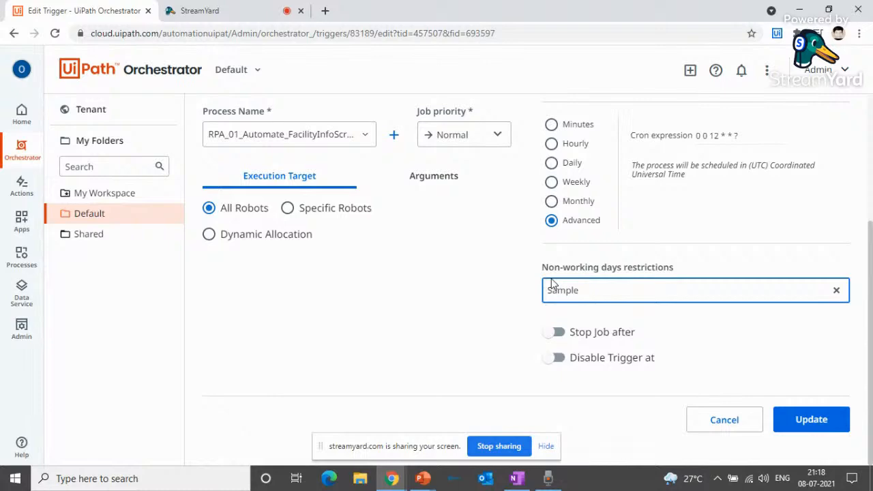
Step: Switch to the PowerPoint slide show and view the BONUS slide
click(423, 478)
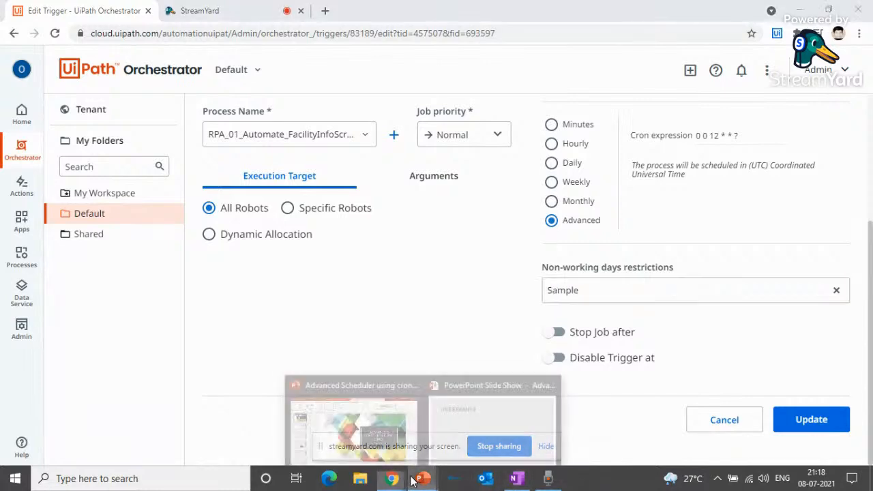
click(445, 426)
click(238, 298)
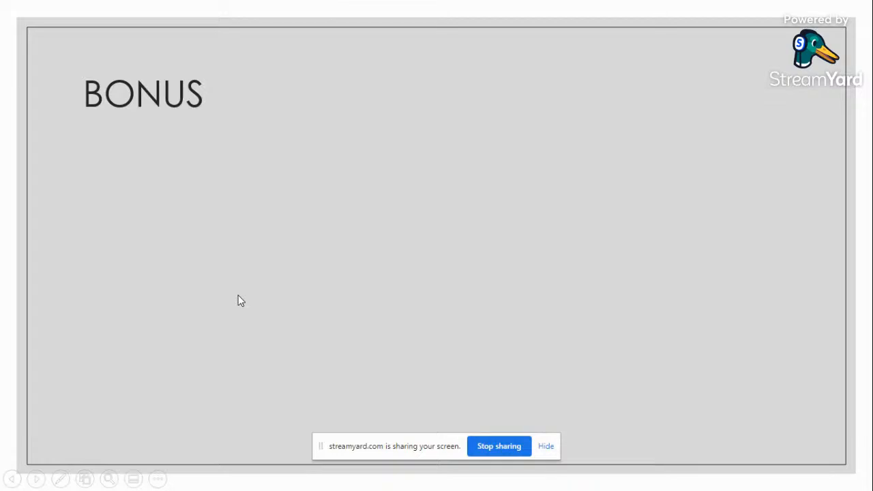
Step: Switch to Chrome and open the FreeFormatter Quartz cron expression generator in a new browser tab
key(alt+Tab)
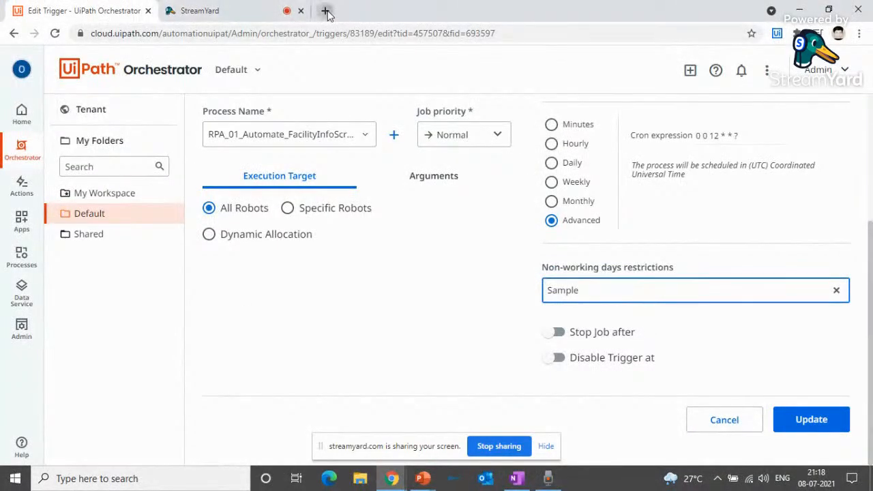
click(323, 10)
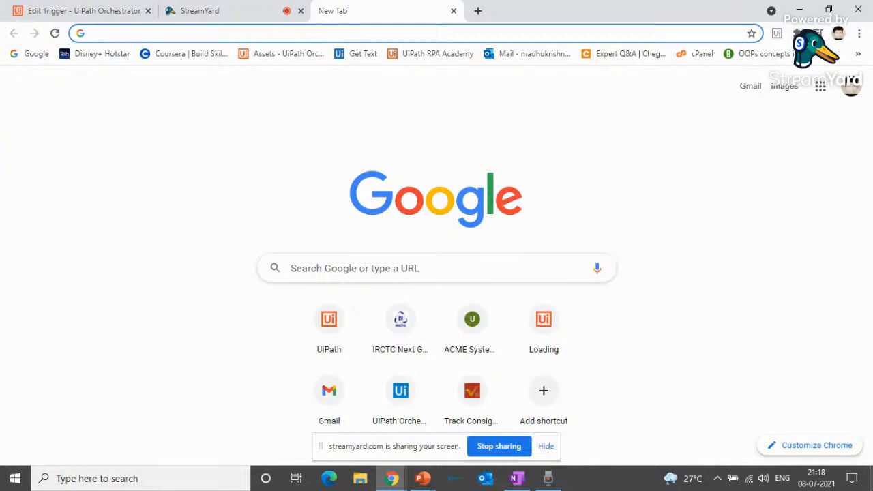
text(fre)
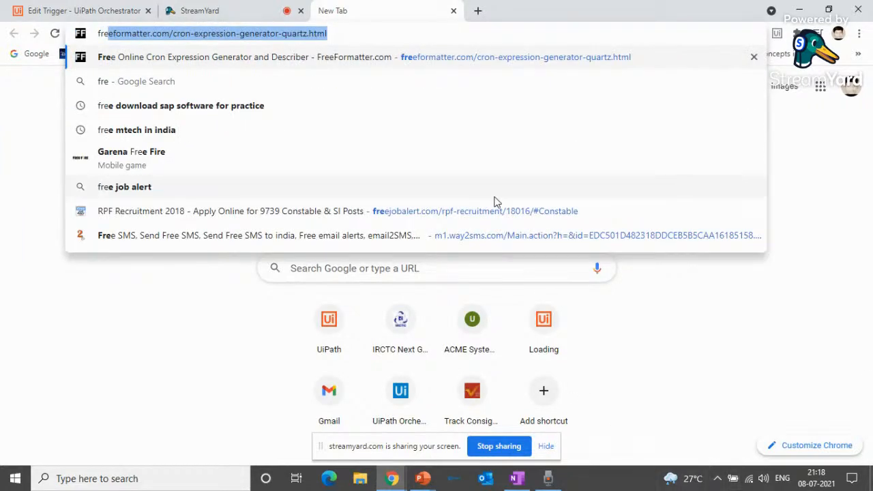
click(377, 65)
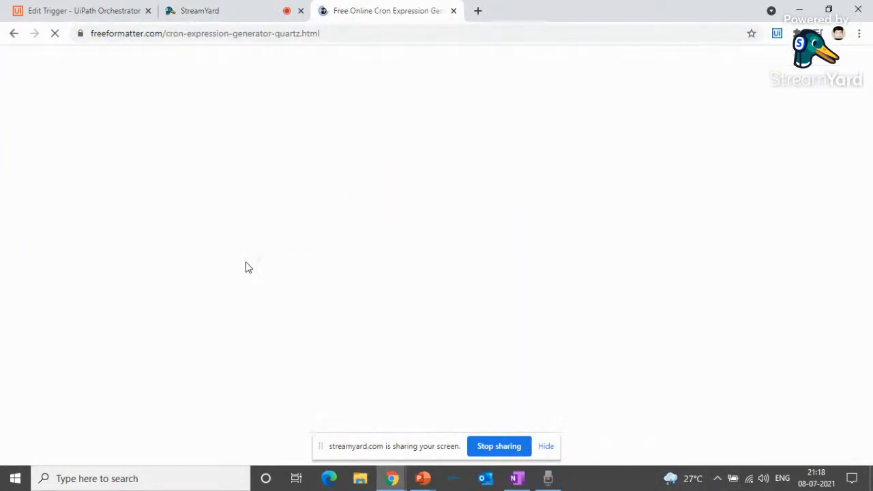
Step: Set the cron expression generator's schedule to every second, every minute and every hour
scroll(327, 283, down, 2)
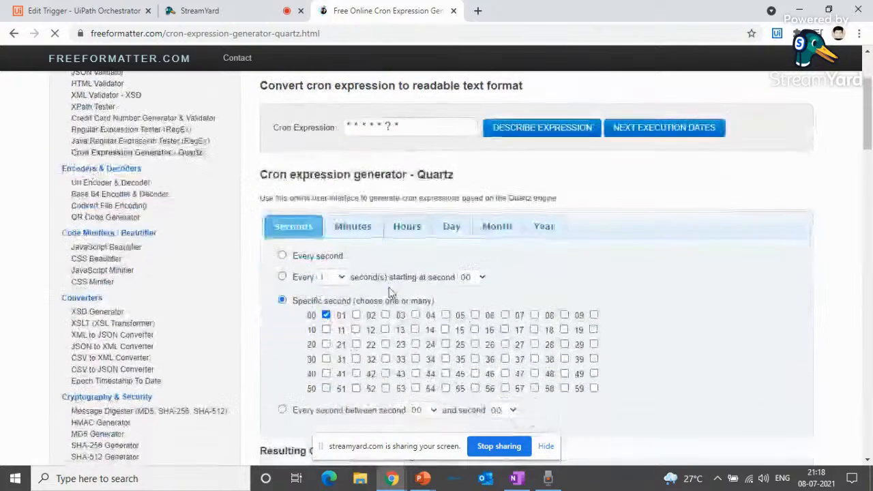
scroll(375, 300, down, 2)
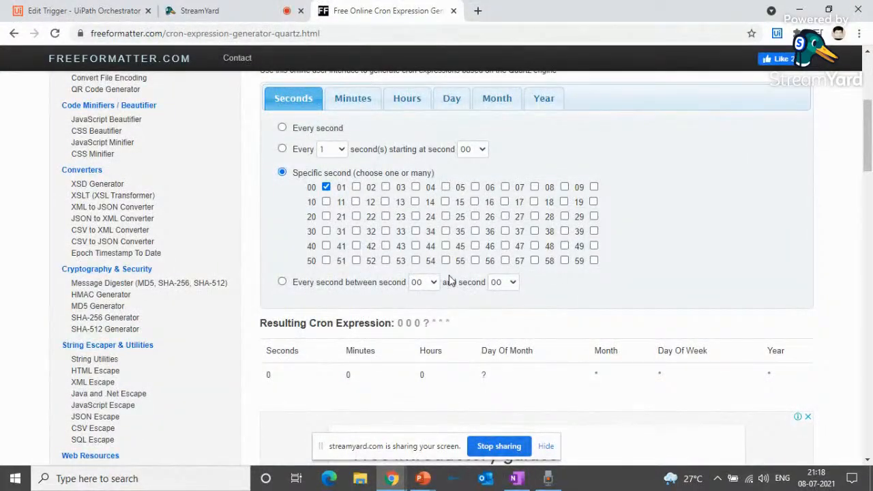
scroll(313, 217, up, 3)
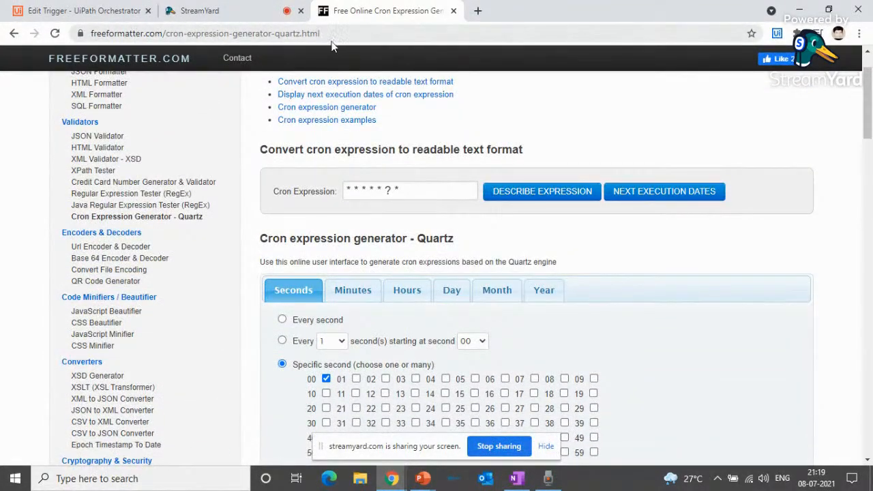
scroll(353, 252, down, 2)
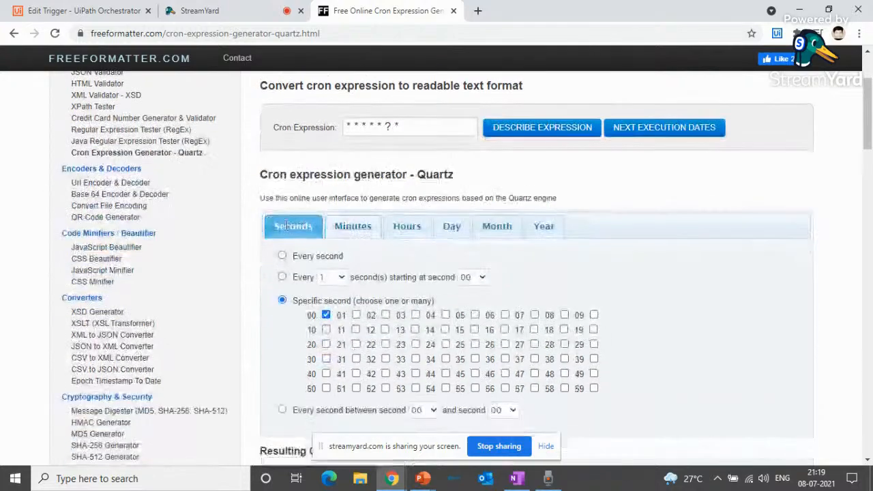
scroll(283, 249, up, 3)
scroll(283, 249, down, 3)
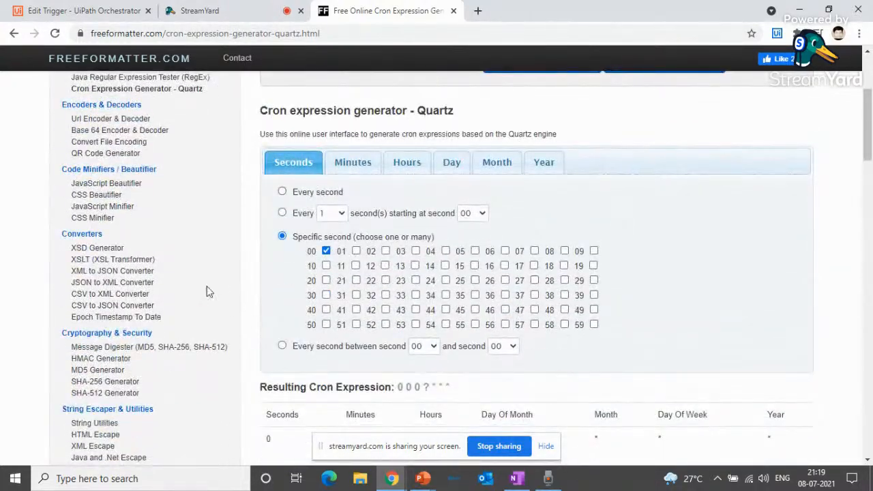
click(281, 192)
click(352, 164)
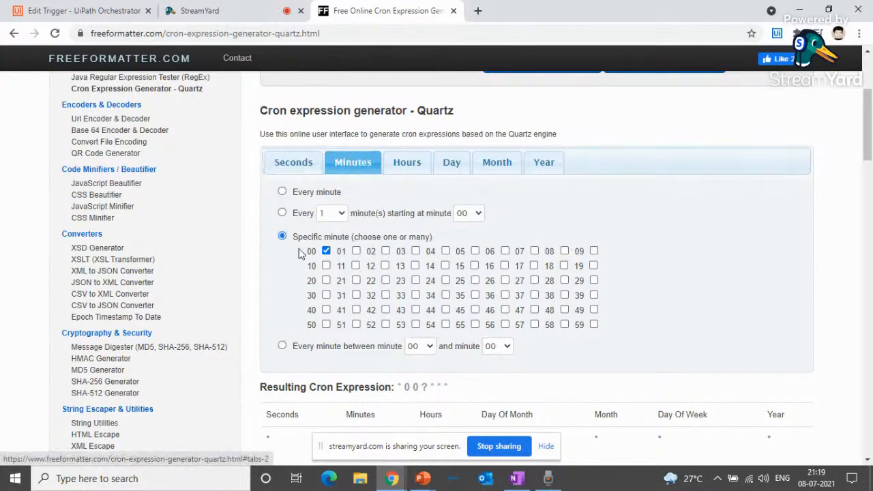
click(282, 192)
click(402, 162)
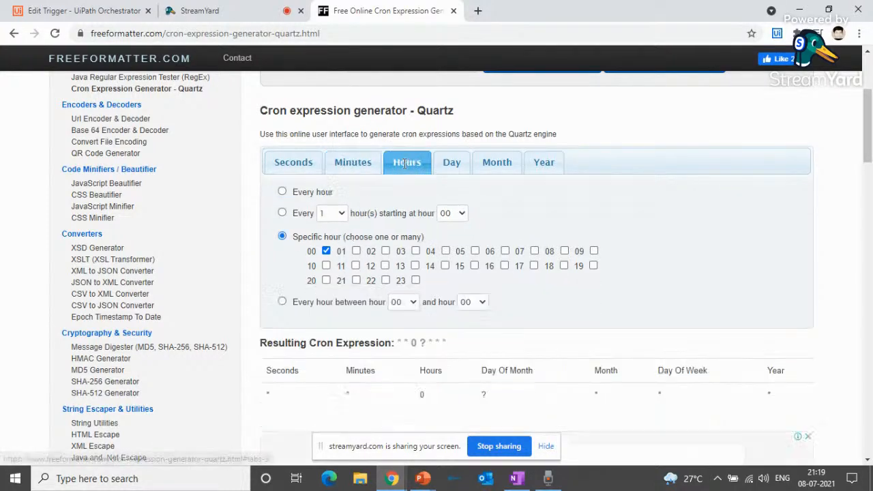
click(282, 191)
Step: Set the generator's day option to the nearest weekday (Monday to Friday) to the 1st of the month
click(451, 162)
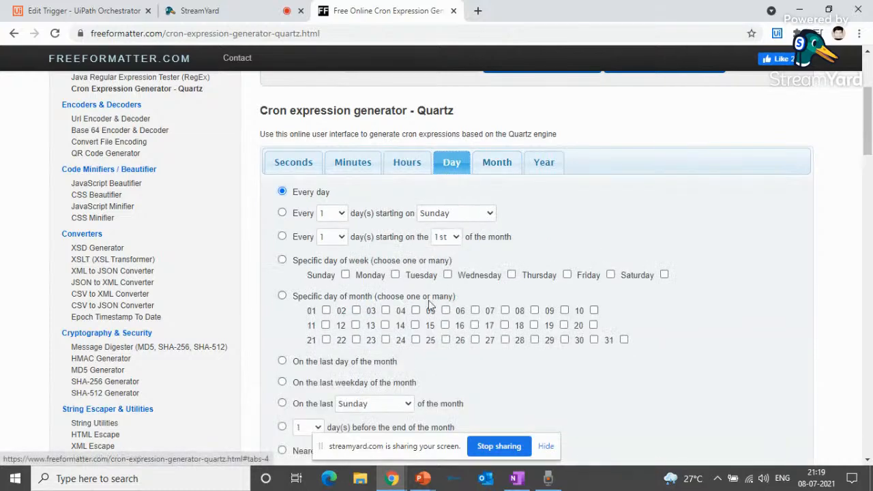
scroll(401, 321, down, 2)
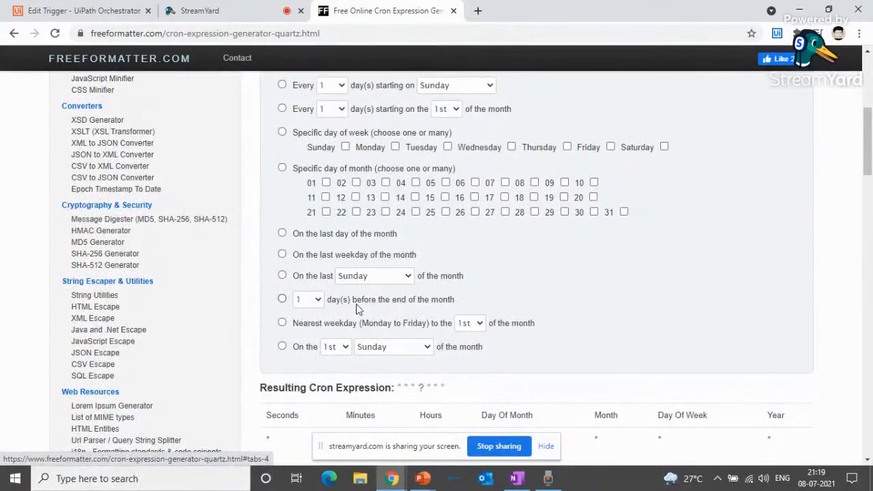
click(282, 323)
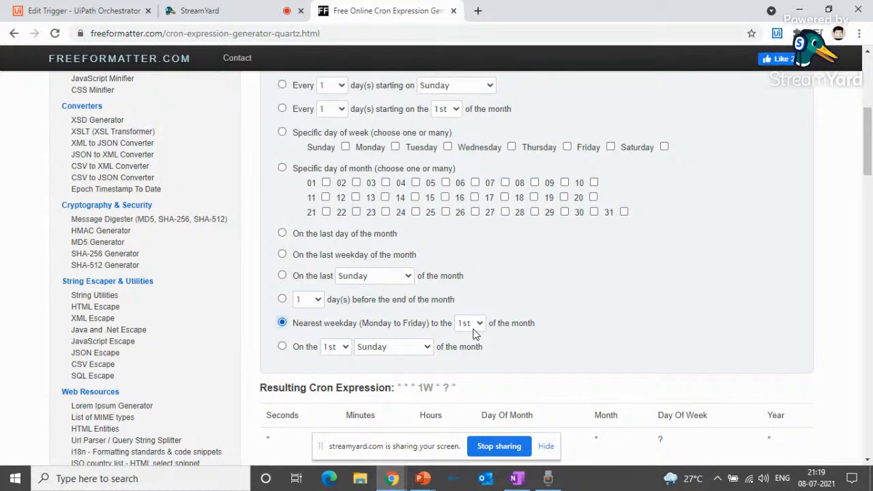
scroll(432, 335, up, 4)
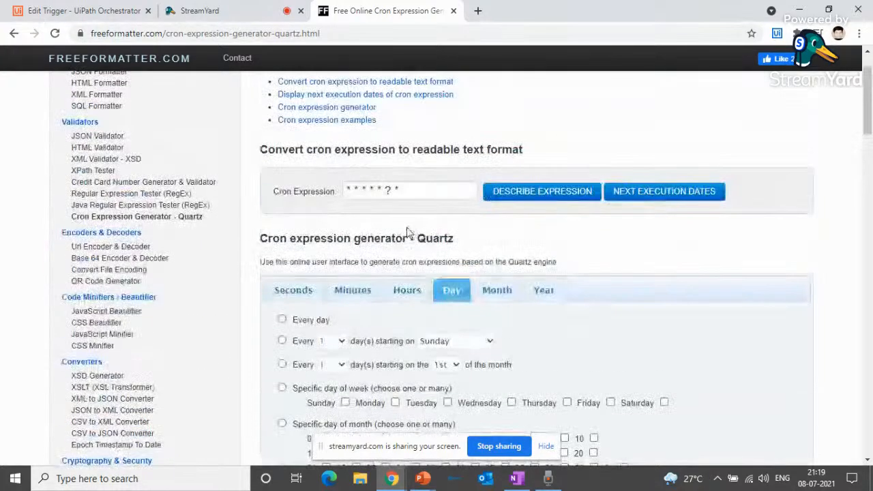
Step: Examine the generator's month and year options and the breakdown of the resulting cron expression
click(501, 293)
scroll(452, 361, down, 2)
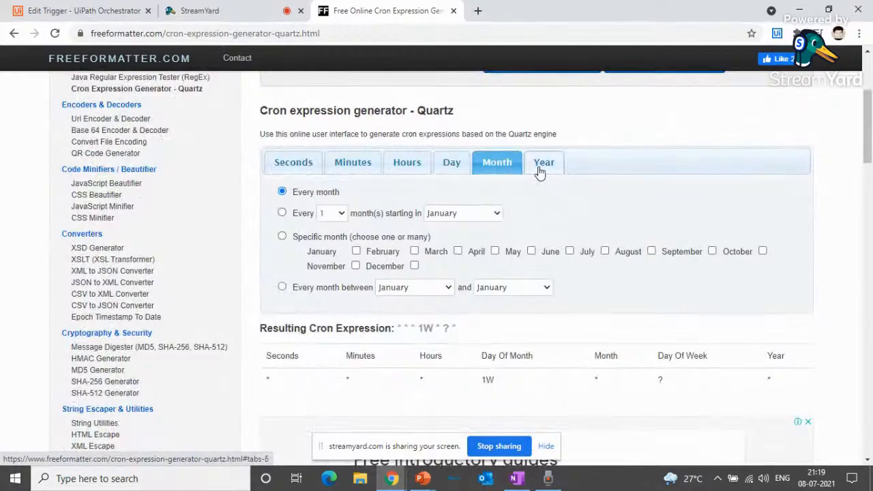
click(540, 167)
scroll(424, 305, down, 4)
scroll(424, 304, up, 6)
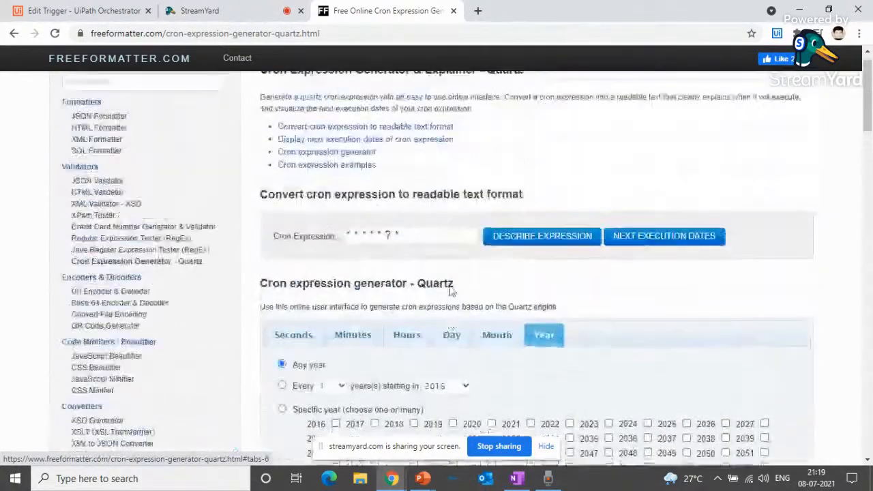
scroll(568, 204, down, 6)
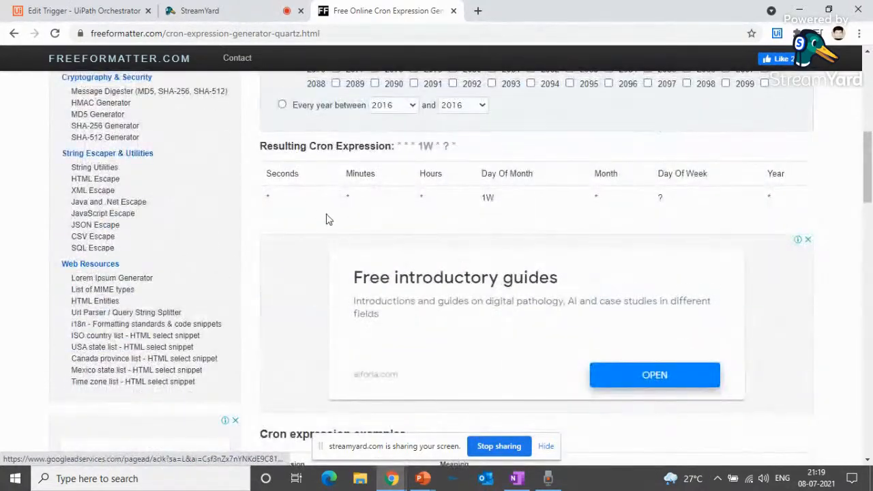
Step: Copy the resulting cron expression "* * * 1W * ? *" from the generator
scroll(409, 170, up, 3)
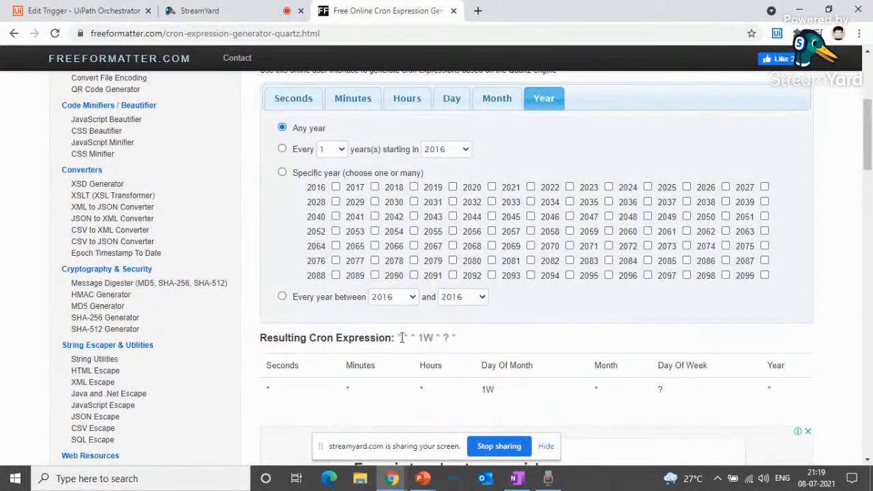
drag(399, 337, 462, 341)
right_click(453, 339)
click(476, 348)
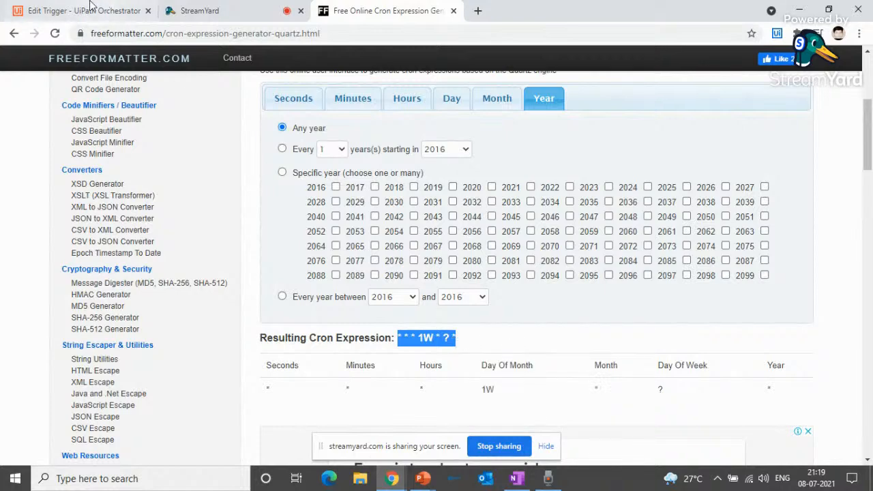
Step: Try to update the TEST_123 trigger in Orchestrator with the copied cron expression "* * * 1W * ? *"
click(81, 10)
scroll(753, 199, up, 1)
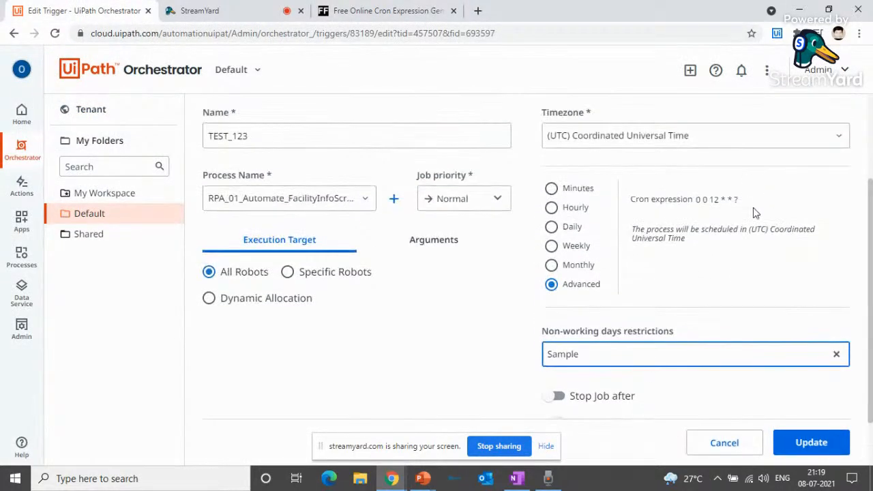
click(752, 198)
key(ctrl+a)
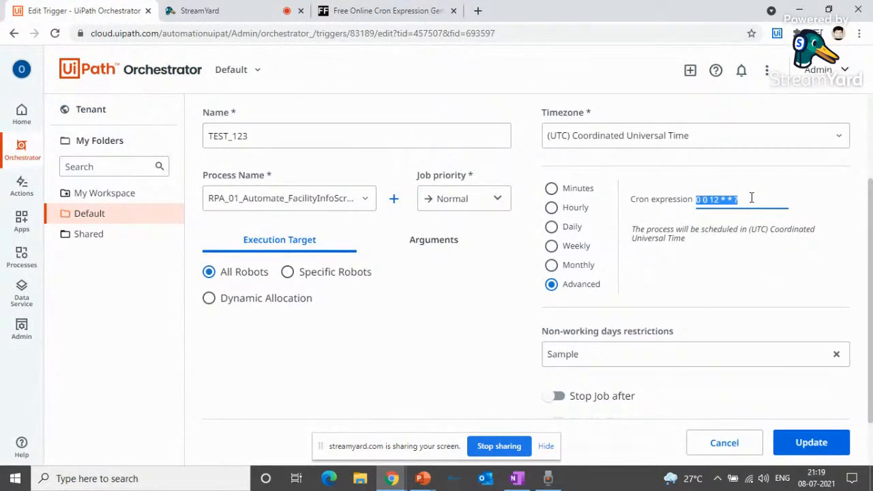
key(ctrl+v)
scroll(750, 306, down, 2)
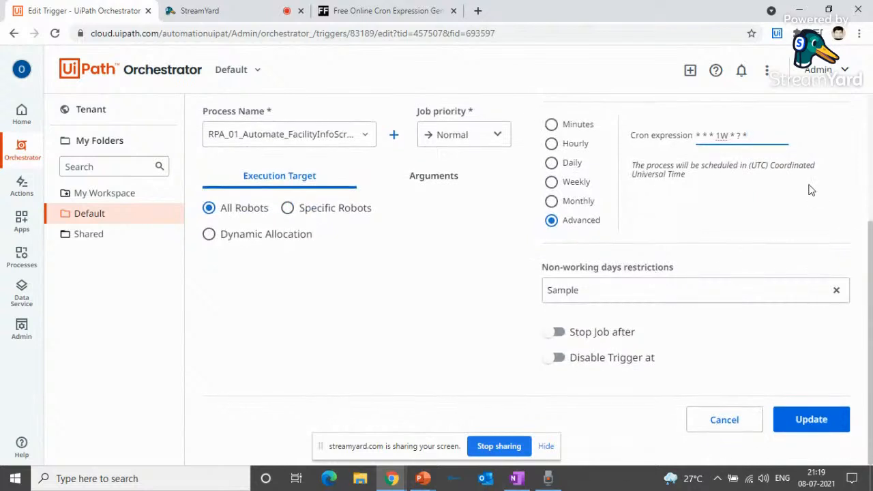
click(808, 419)
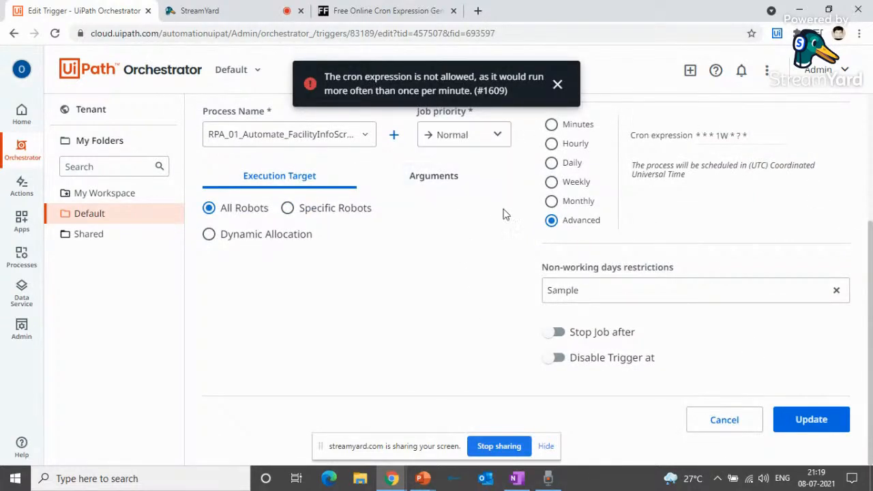
Step: Compare the TEST_123 trigger's cron expression with the expression and schedule options in the generator
scroll(608, 242, up, 2)
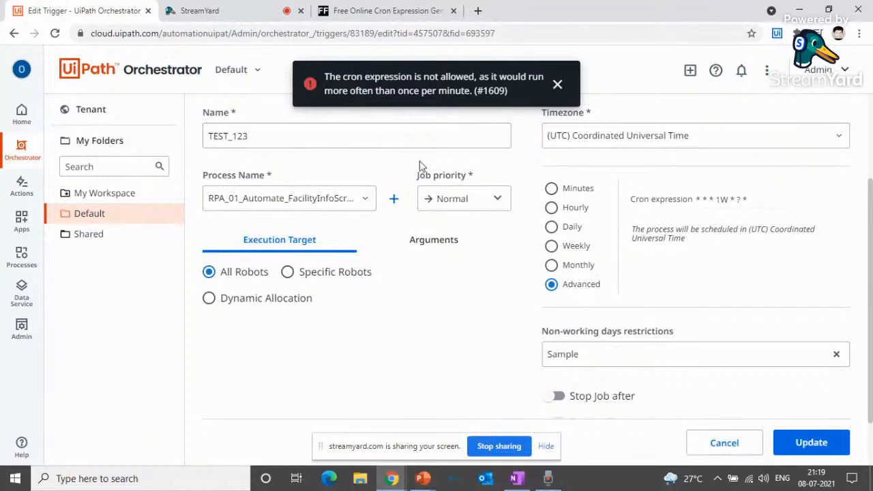
click(742, 200)
click(350, 9)
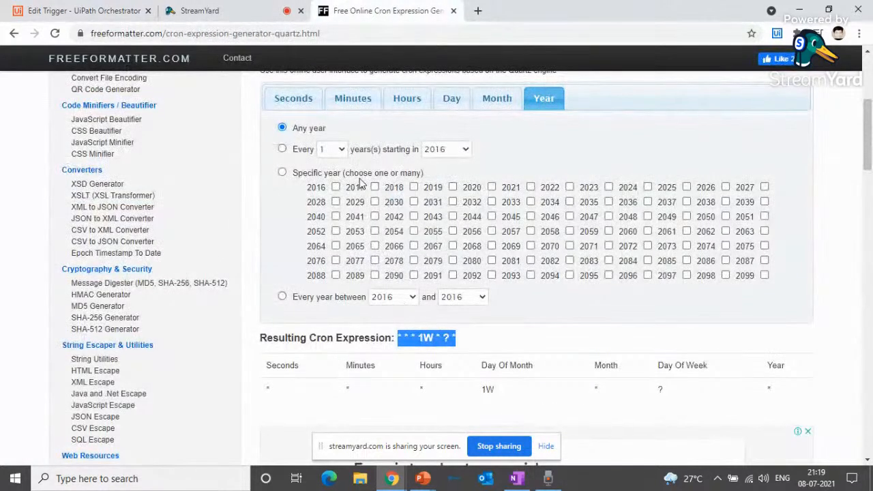
scroll(466, 155, up, 1)
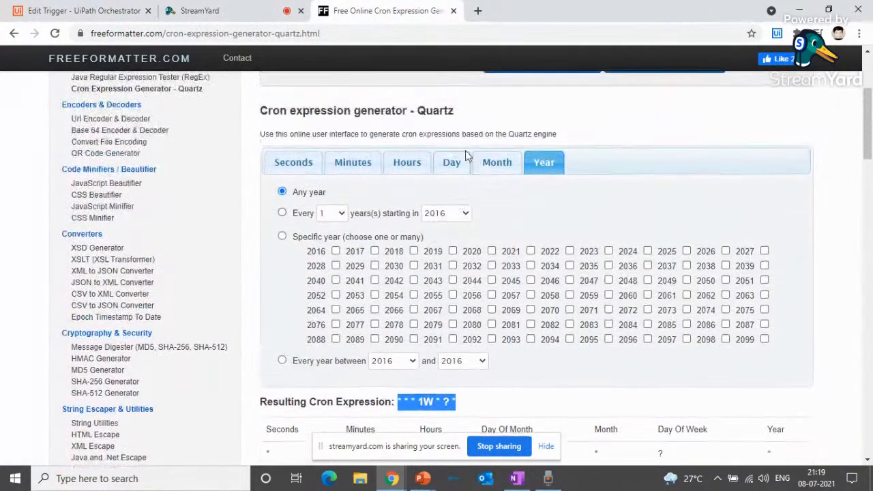
click(109, 7)
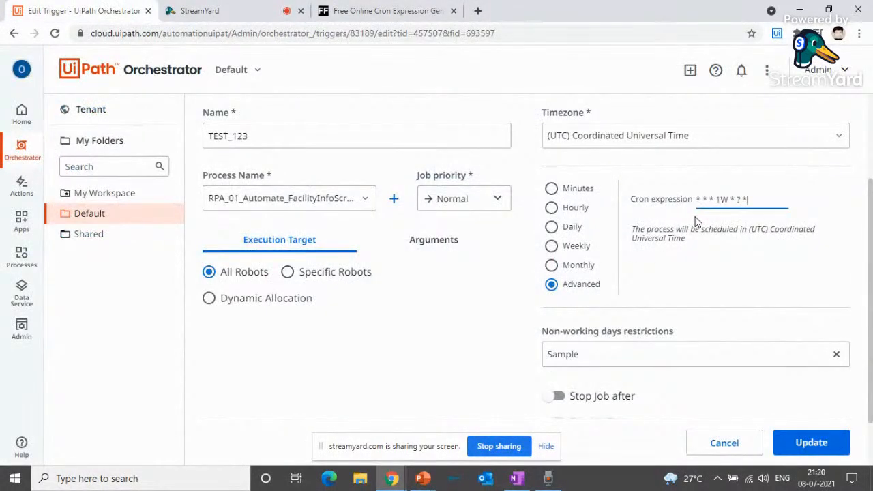
scroll(757, 392, down, 1)
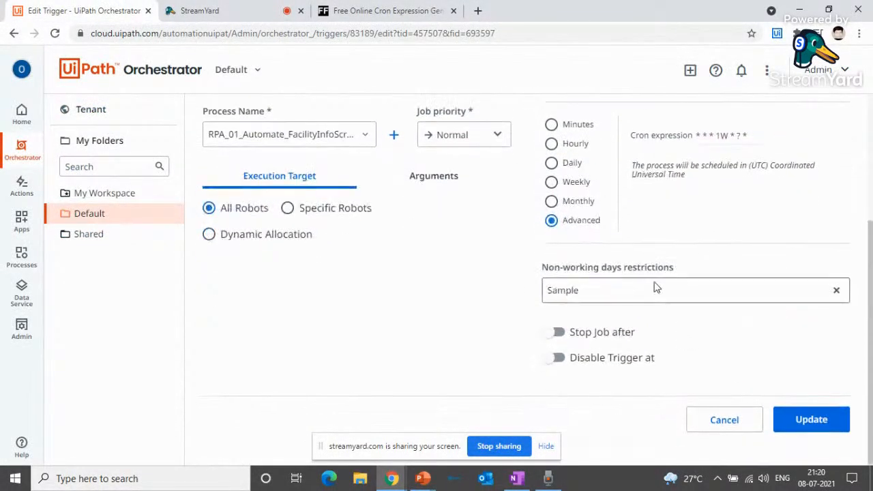
Step: Close the TEST_123 trigger editor and leave the page without saving the changes
click(655, 289)
click(462, 327)
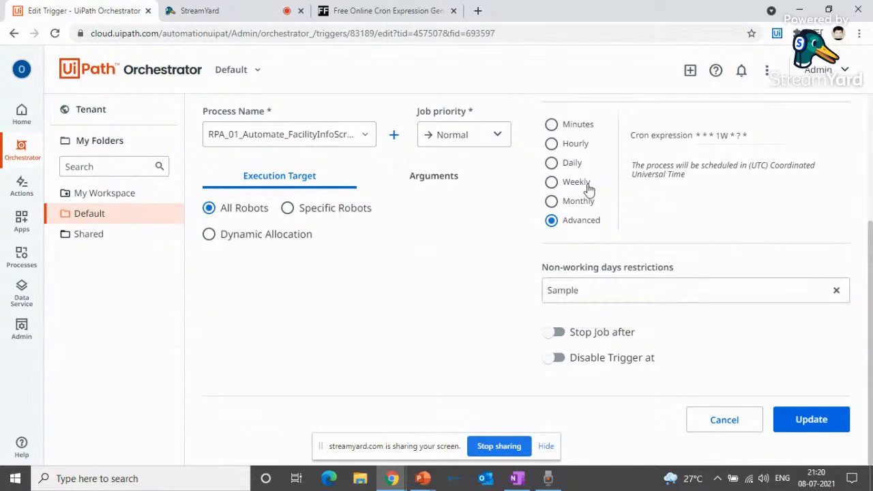
scroll(589, 189, up, 2)
click(837, 124)
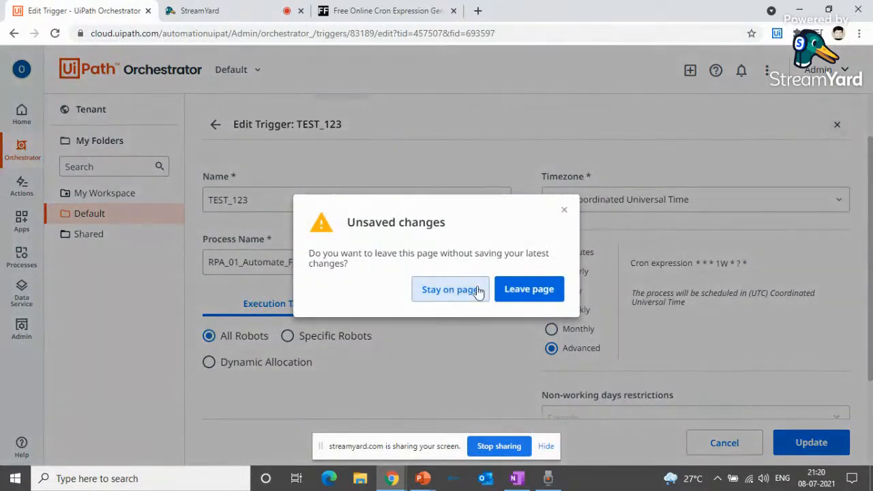
click(528, 289)
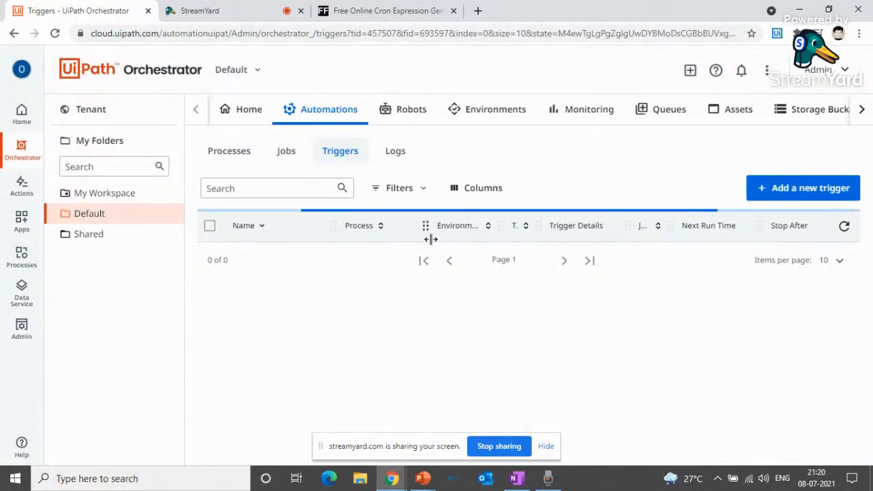
Step: Copy the expression "* * * * * ? *" from the generator's readable-text converter and return to the Orchestrator triggers list
click(388, 10)
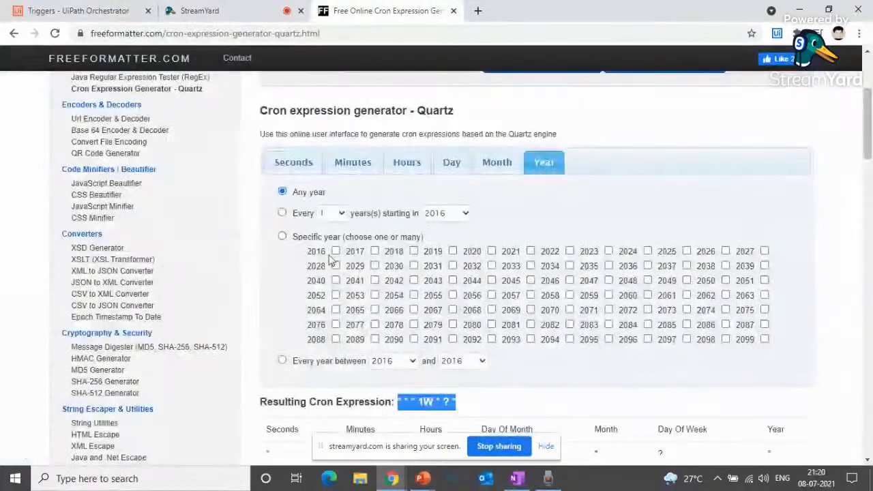
scroll(361, 246, up, 3)
click(393, 188)
drag(398, 190, 318, 191)
key(ctrl+c)
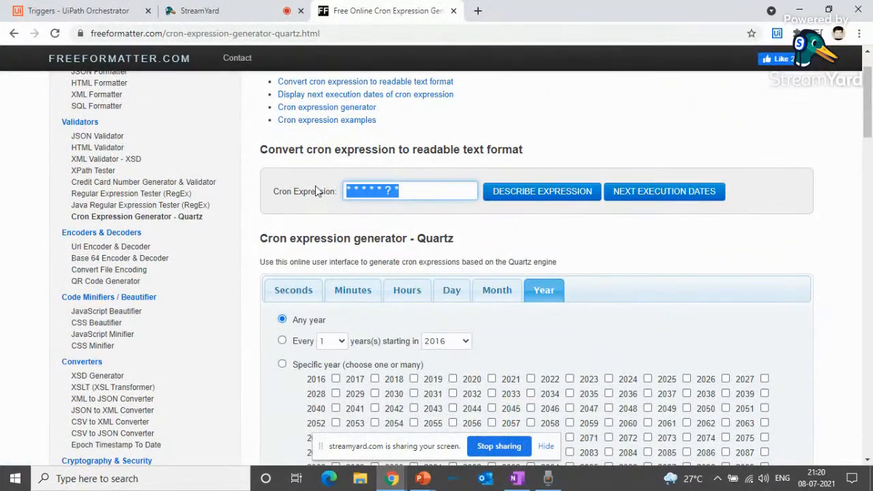
click(140, 22)
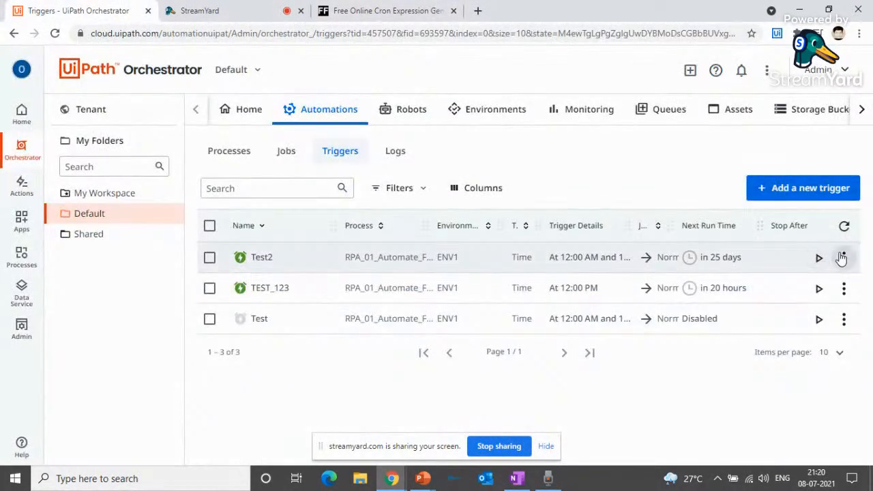
Step: Open the Test2 trigger for editing and try to update it with the copied cron expression "* * * * * ? *"
click(843, 257)
click(794, 283)
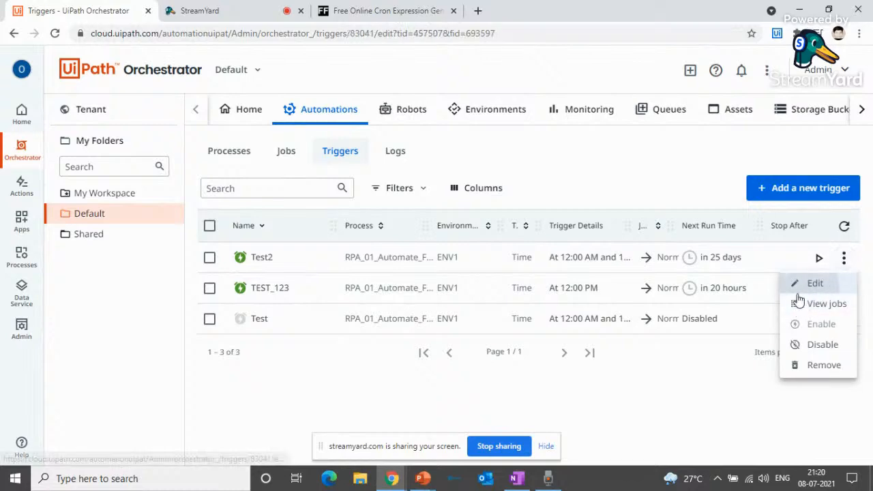
scroll(724, 343, down, 2)
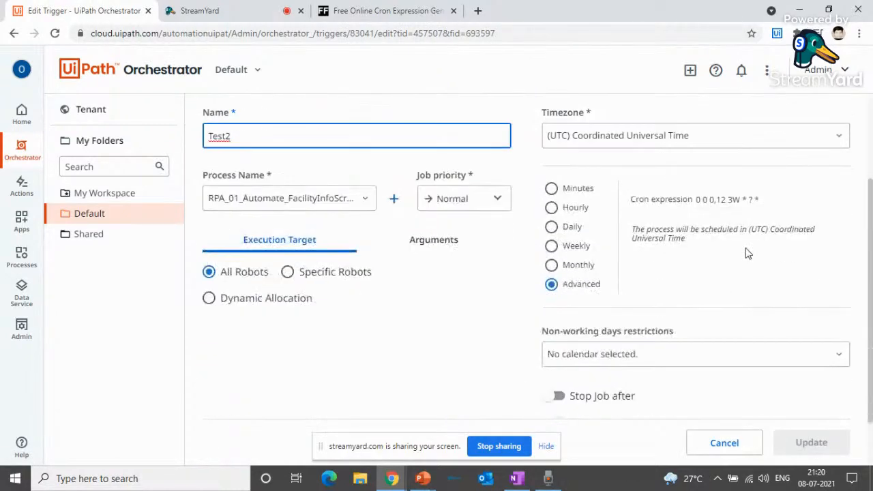
click(735, 199)
key(ctrl+a)
key(ctrl+v)
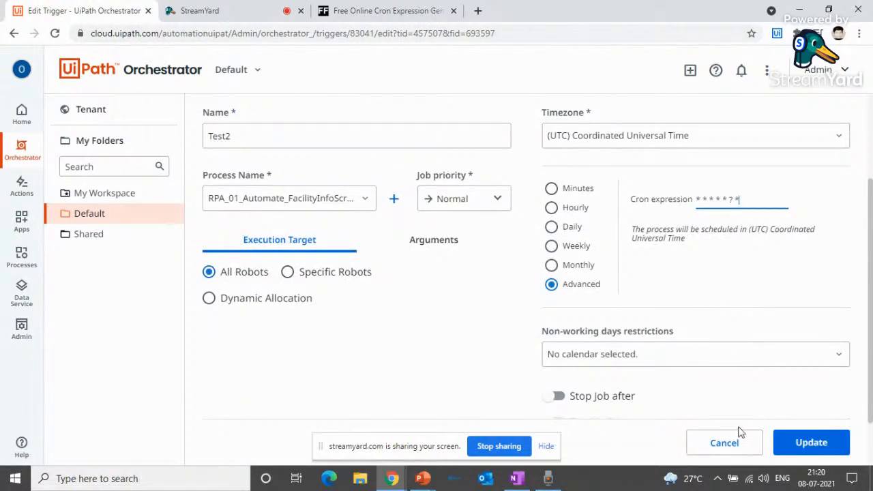
click(811, 443)
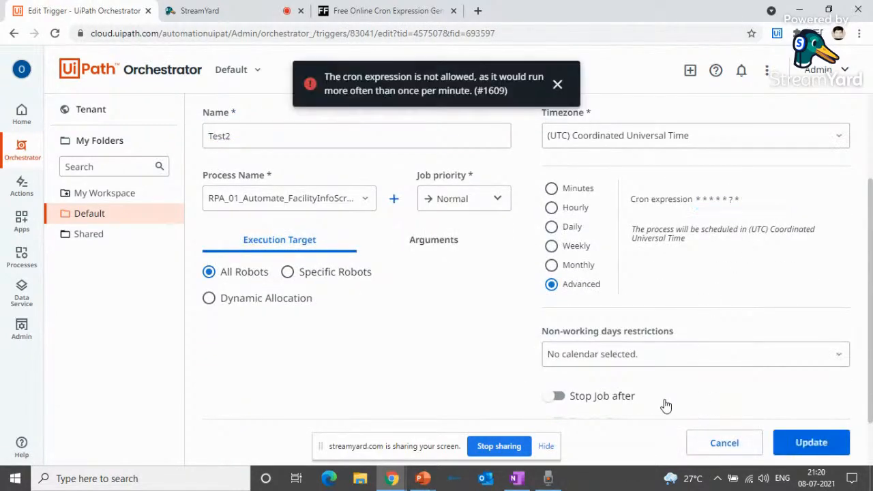
click(667, 351)
click(505, 342)
Step: In the online cron generator, change the seconds setting to specific second 00
click(392, 11)
scroll(400, 298, down, 3)
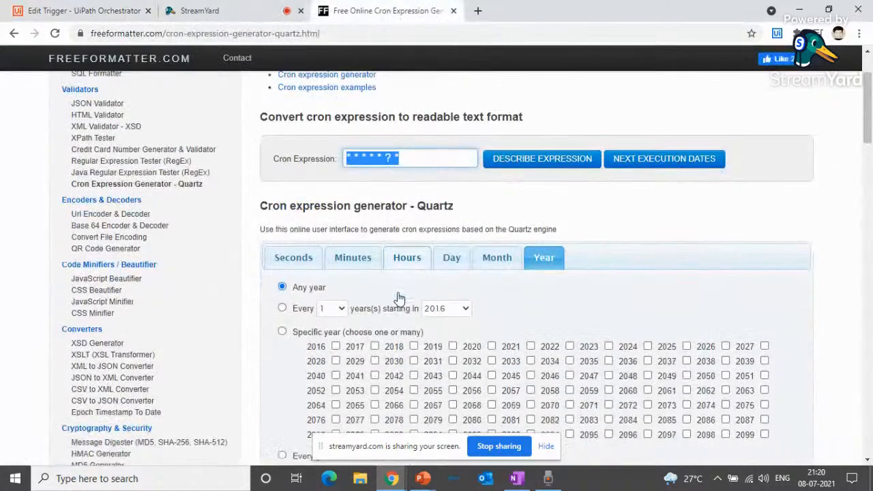
click(291, 161)
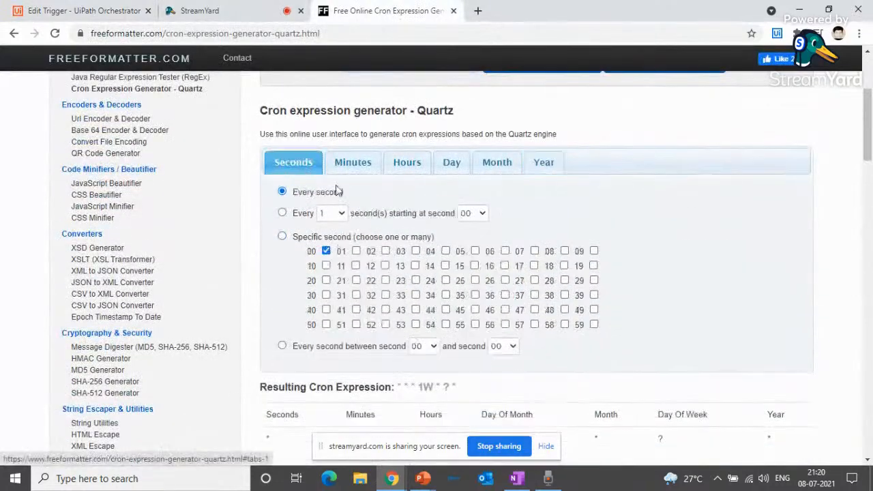
click(282, 212)
scroll(423, 310, down, 1)
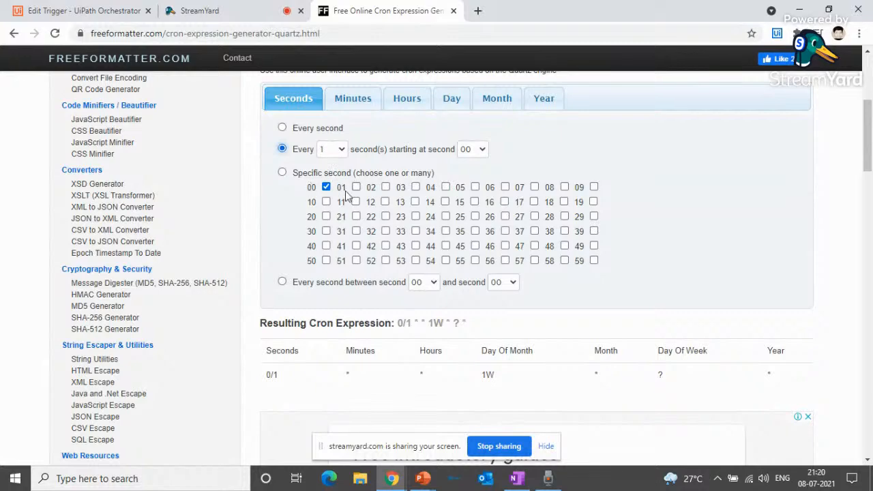
click(302, 172)
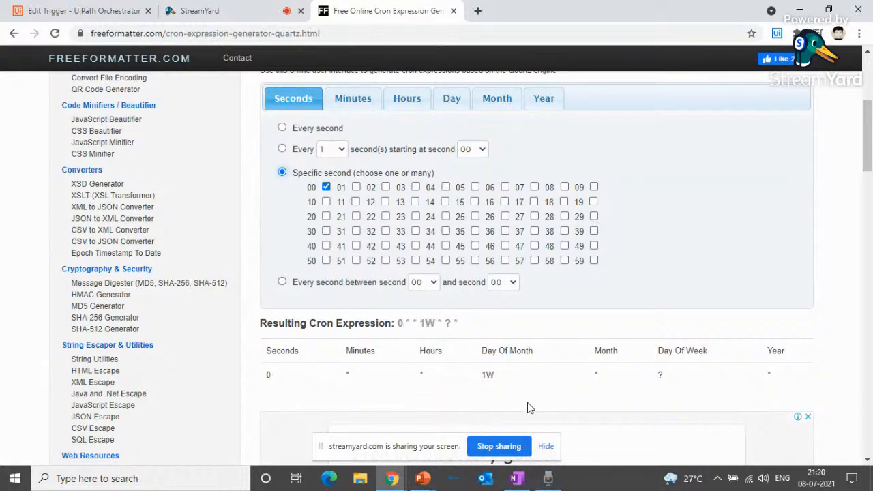
Step: Return to the Test2 trigger in Orchestrator, change its cron expression to "0 * * * * ? *", and save the update
scroll(527, 407, up, 3)
click(205, 8)
click(142, 8)
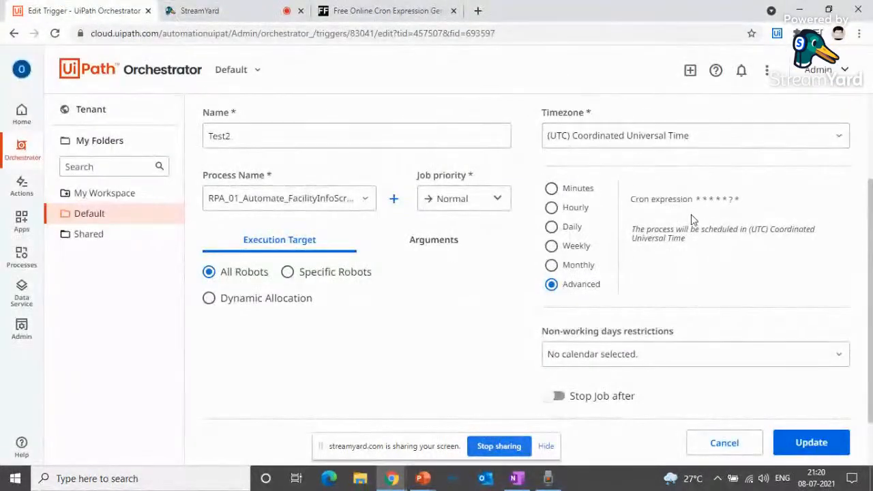
click(699, 199)
key(Delete)
text(0)
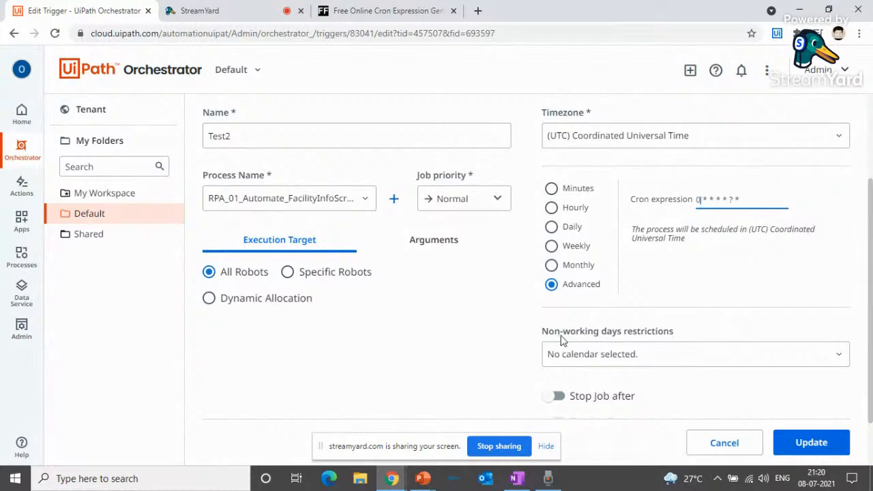
click(807, 448)
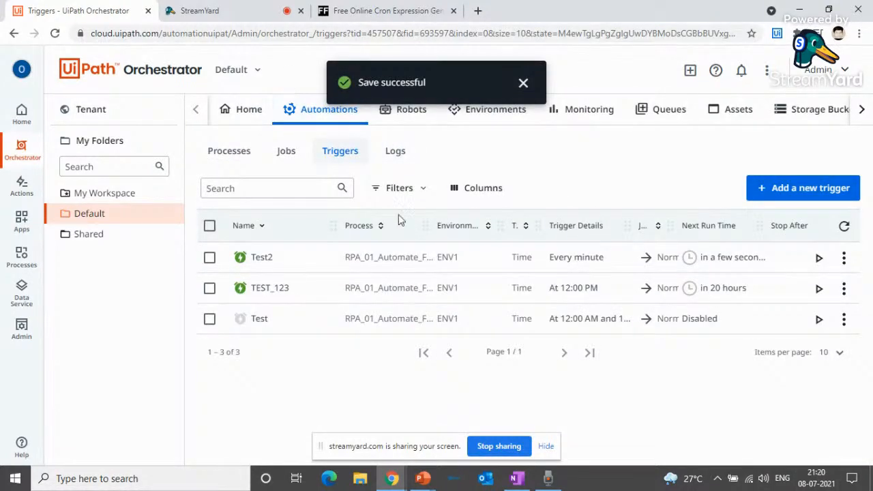
Step: In the generator's readable-text converter, enter the expression "0 15 10 * * ? 2005" and have it described
click(386, 13)
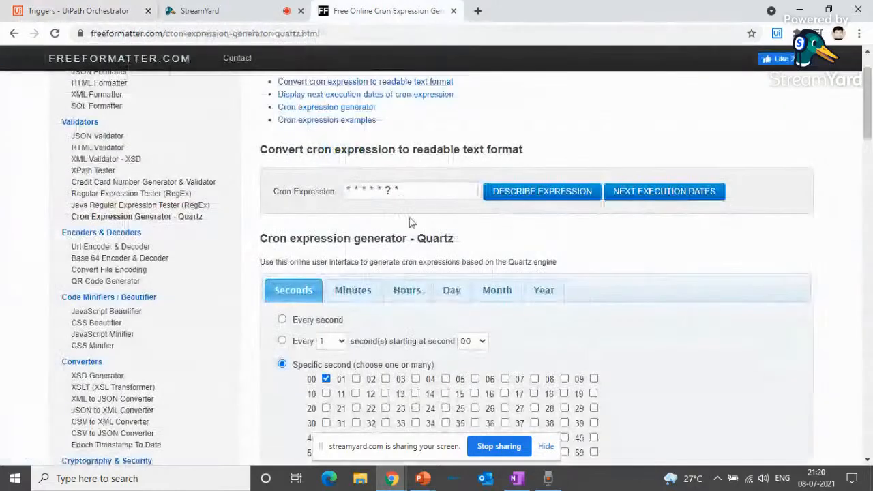
scroll(425, 308, down, 2)
scroll(429, 231, up, 2)
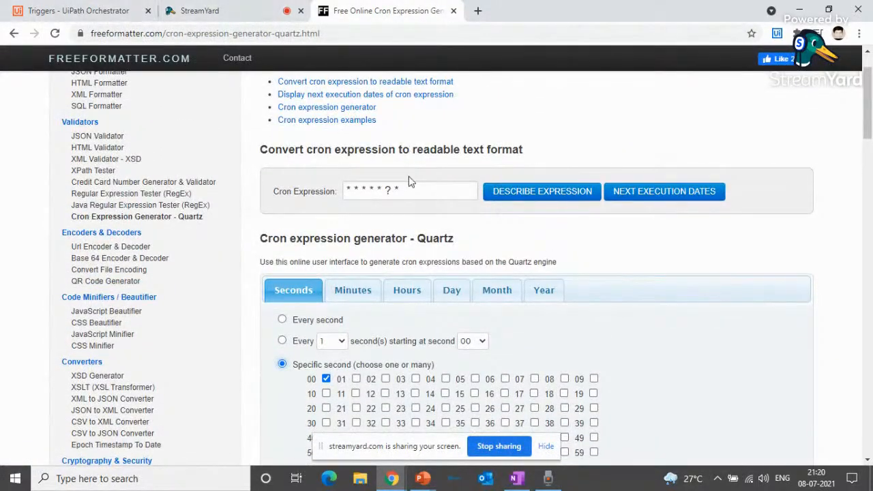
drag(408, 191, 266, 179)
key(BackSpace)
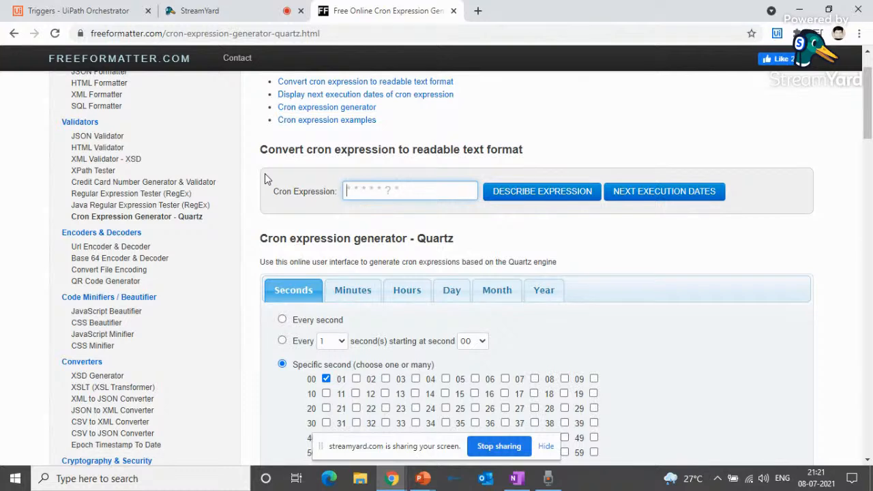
text(0)
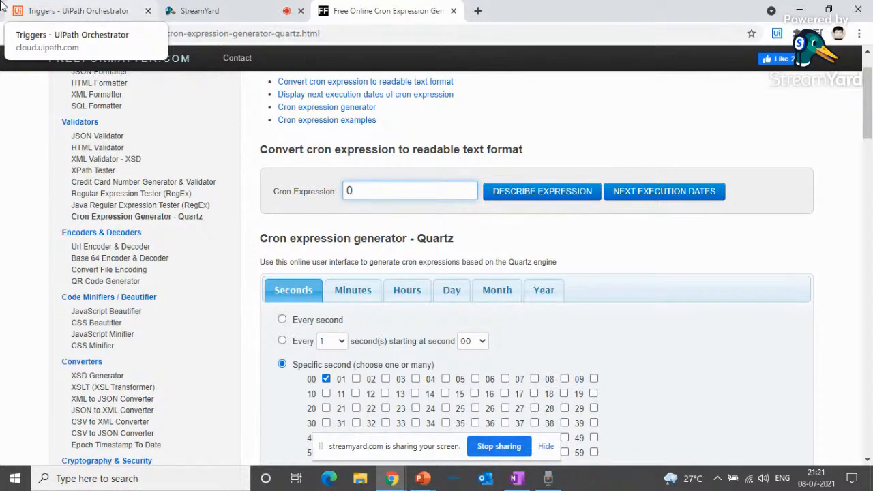
text(15)
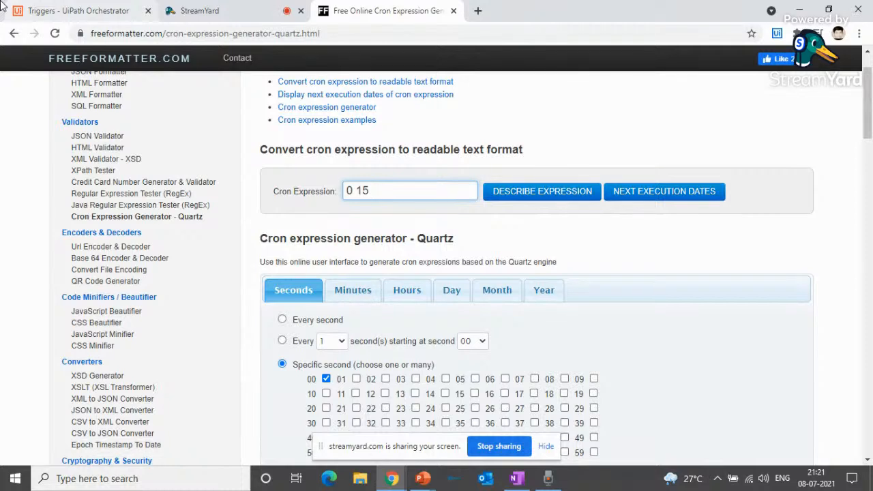
text(10 * * ?)
text(2005)
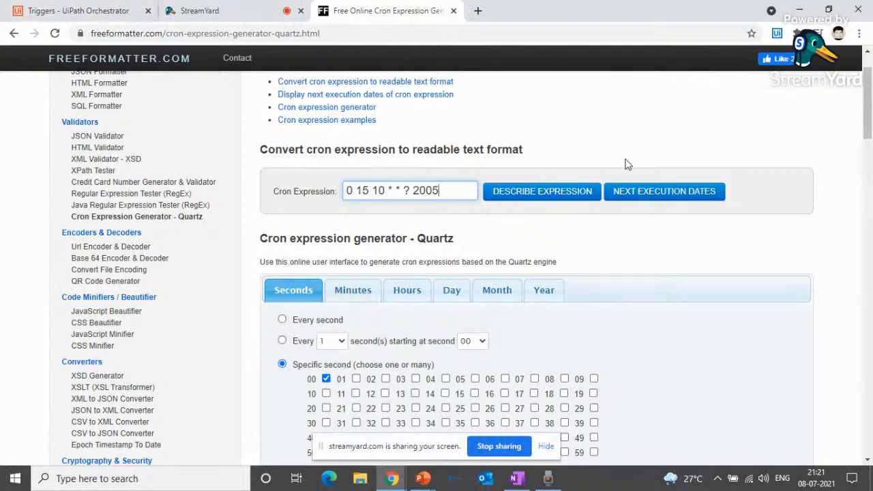
click(545, 193)
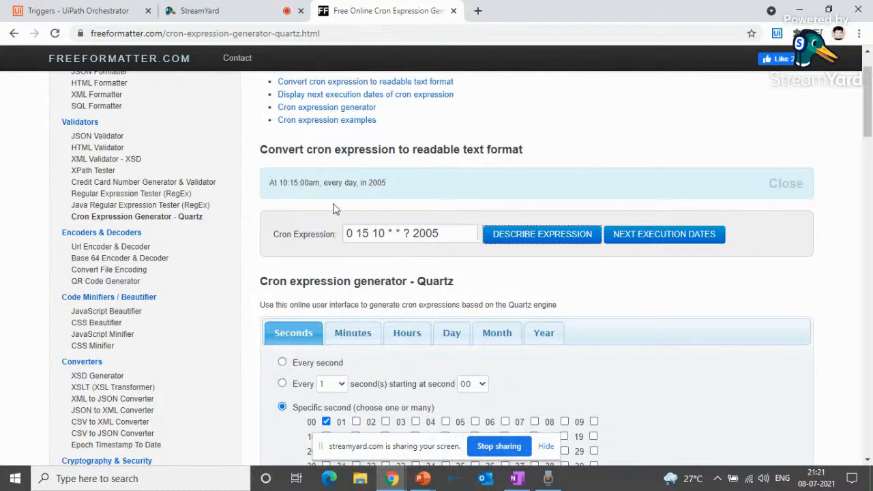
Step: Compare the readable description with the entered cron expression and look up its next execution dates
drag(270, 183, 386, 185)
drag(439, 234, 347, 234)
click(538, 218)
click(661, 233)
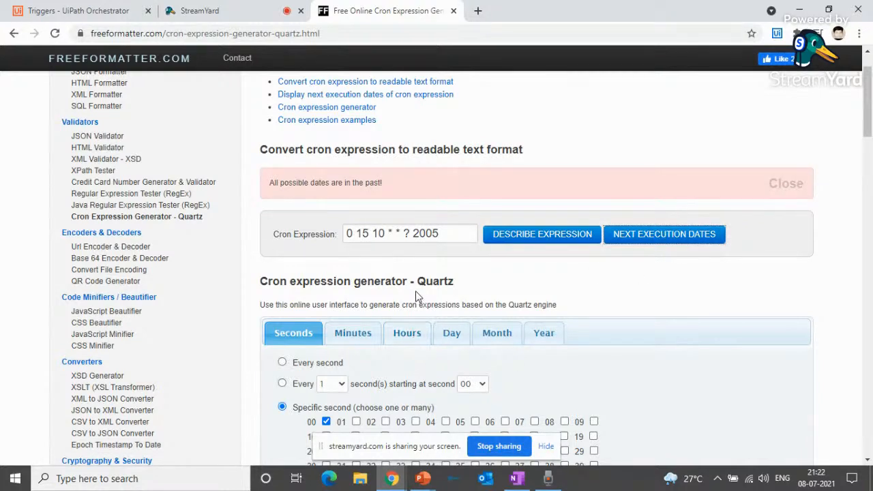
Step: Change the expression's year to 2021, list its next execution dates, and highlight the first date
click(440, 234)
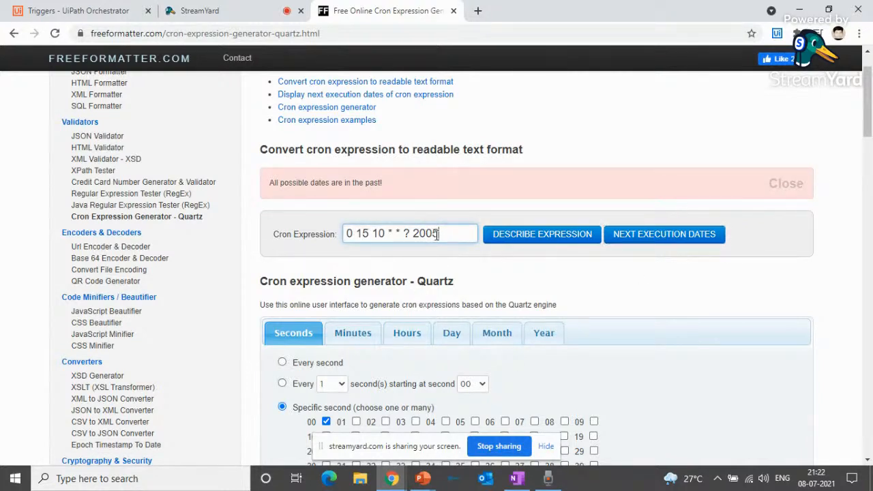
key(BackSpace)
key(BackSpace)
text(21)
click(683, 235)
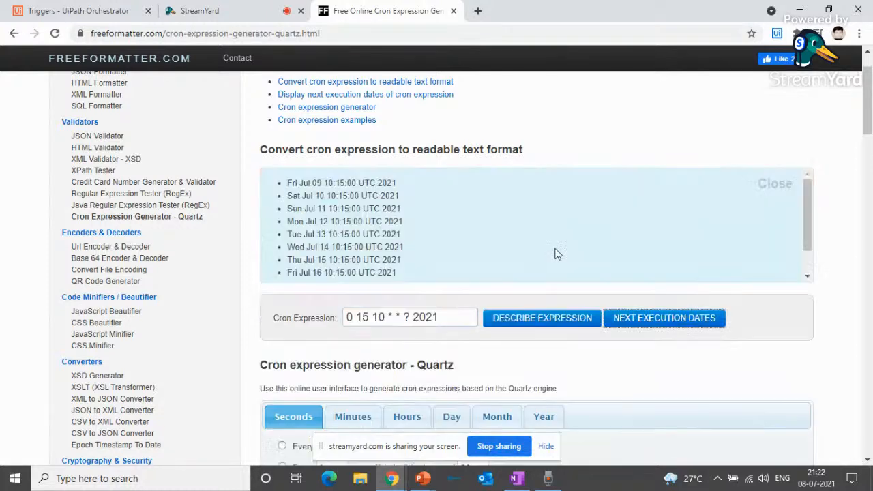
drag(287, 182, 394, 185)
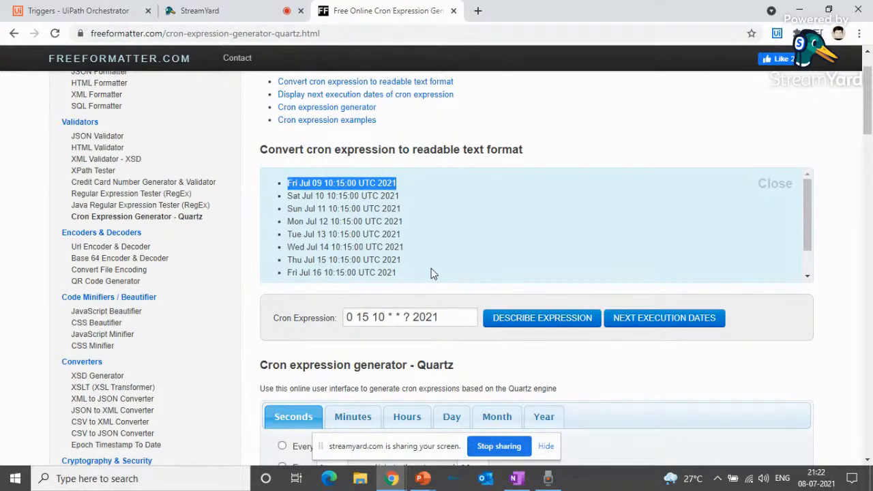
Step: Set both the minutes and the hours in the cron generator to the specific value 00
click(505, 446)
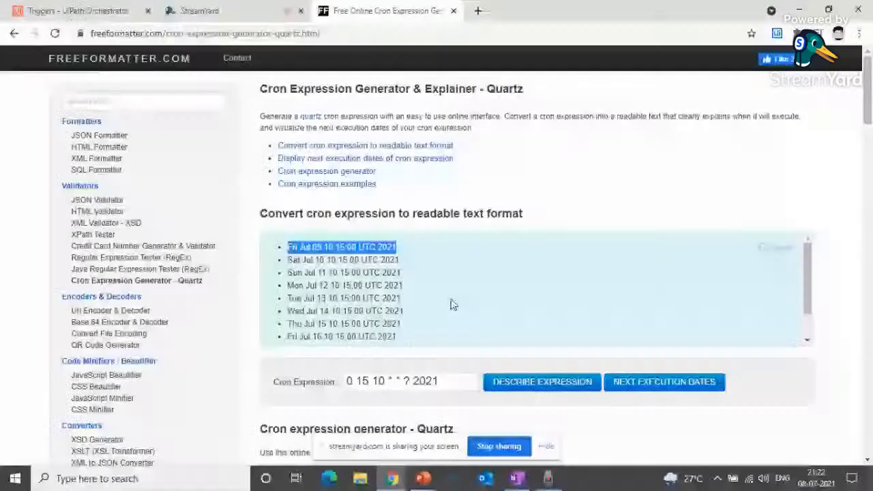
scroll(450, 366, down, 3)
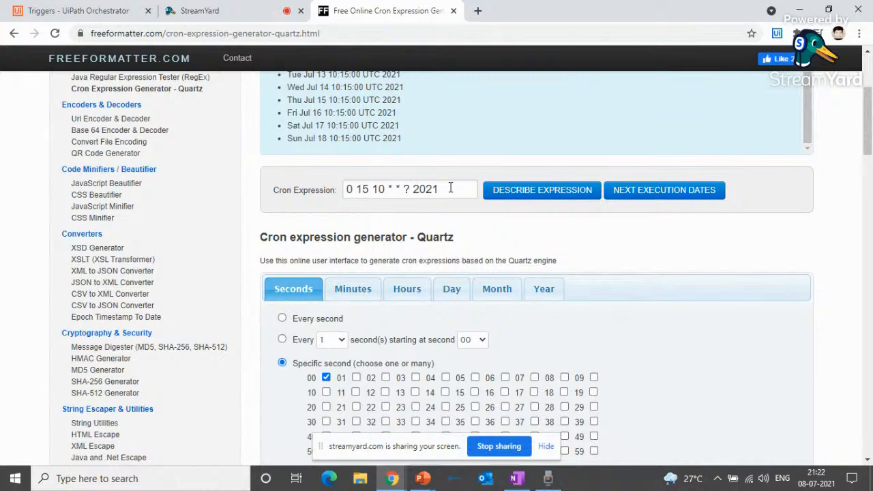
scroll(450, 187, down, 2)
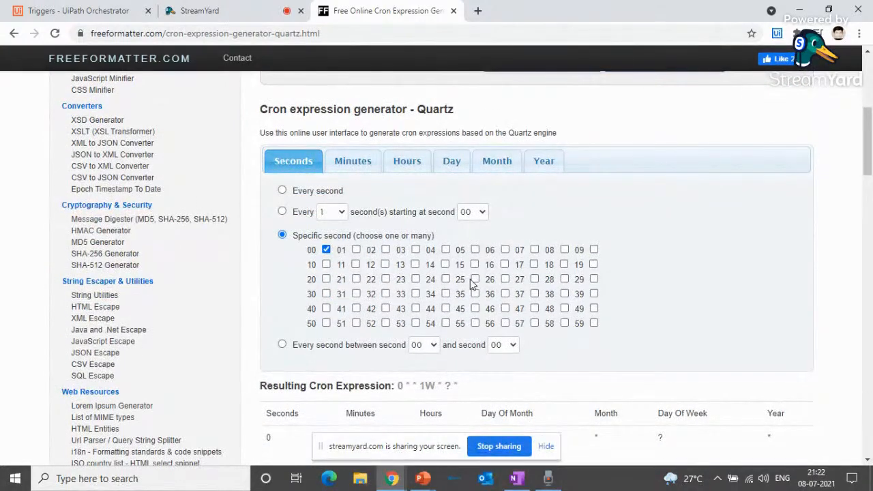
scroll(468, 252, down, 2)
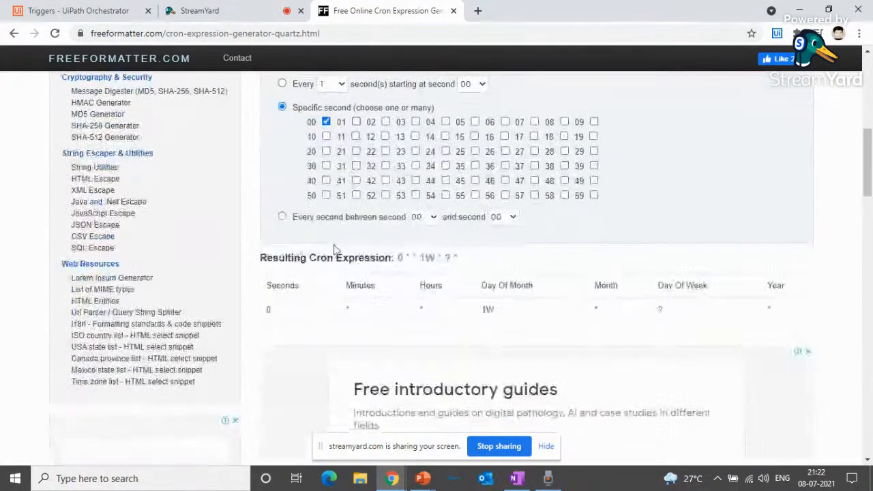
scroll(316, 228, up, 2)
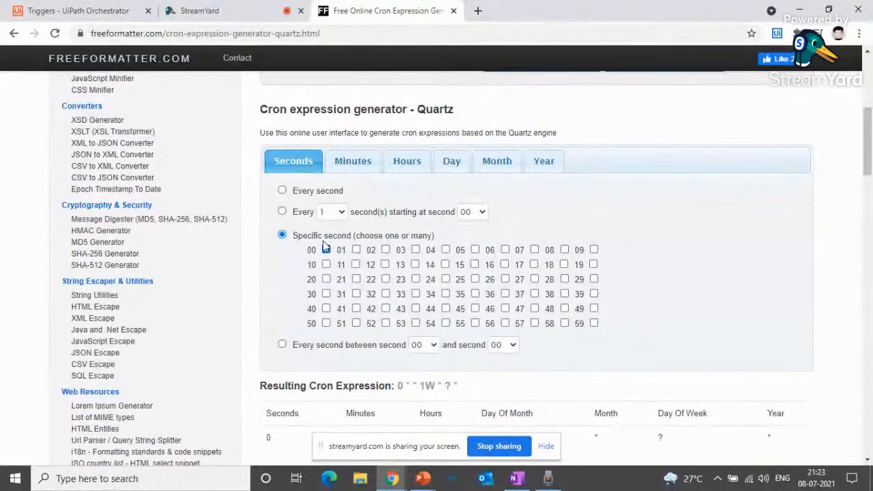
click(353, 155)
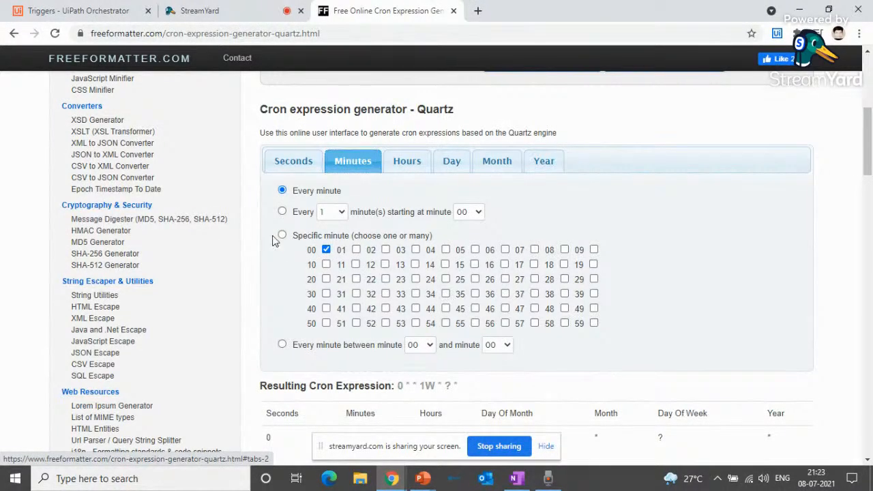
click(282, 236)
click(412, 164)
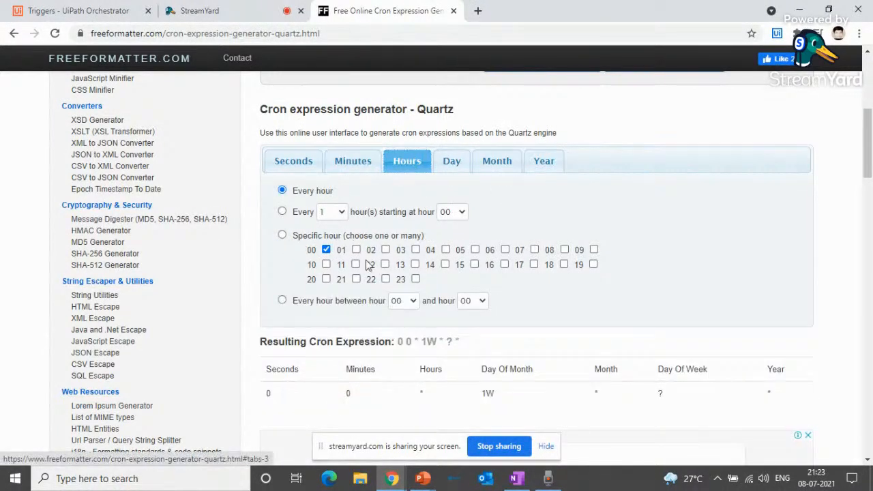
click(282, 236)
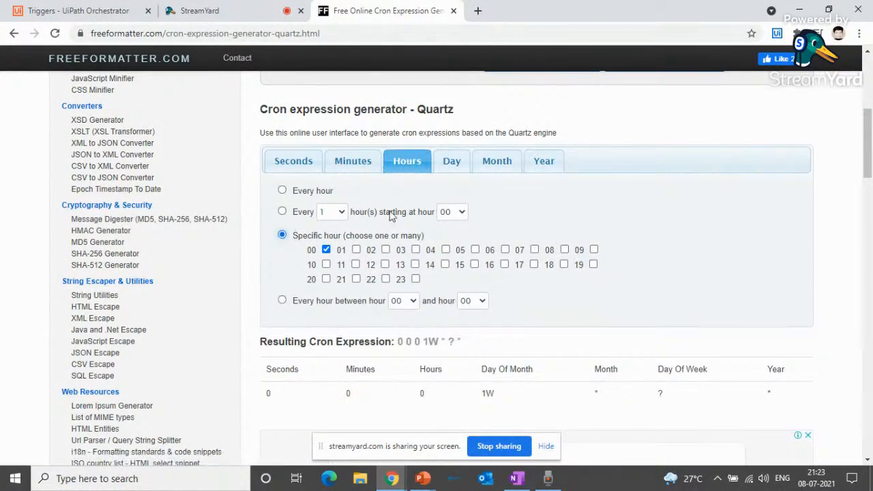
Step: Set the generator's day option to the last day of the month and highlight the L in the resulting expression
click(453, 164)
scroll(379, 329, down, 1)
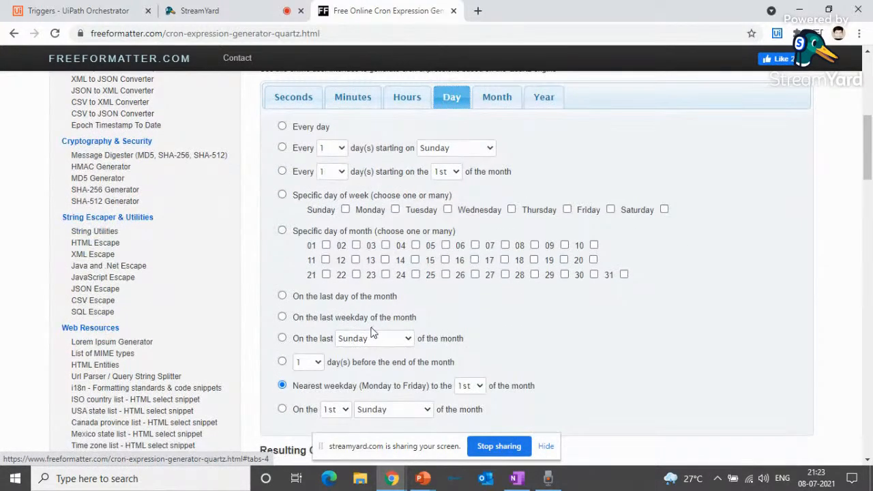
scroll(372, 332, down, 1)
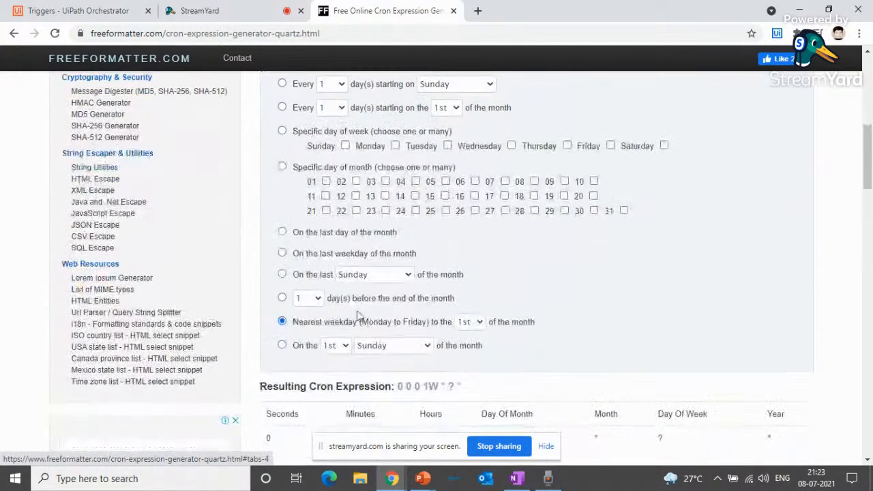
click(280, 235)
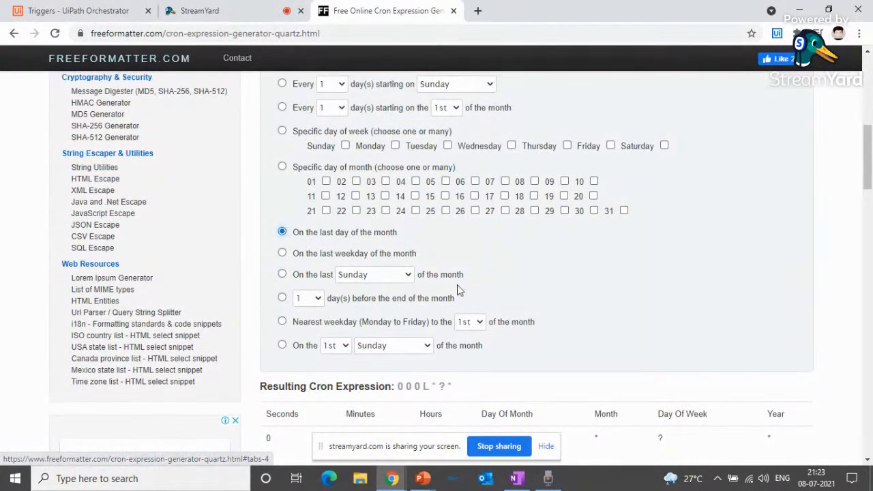
double_click(425, 385)
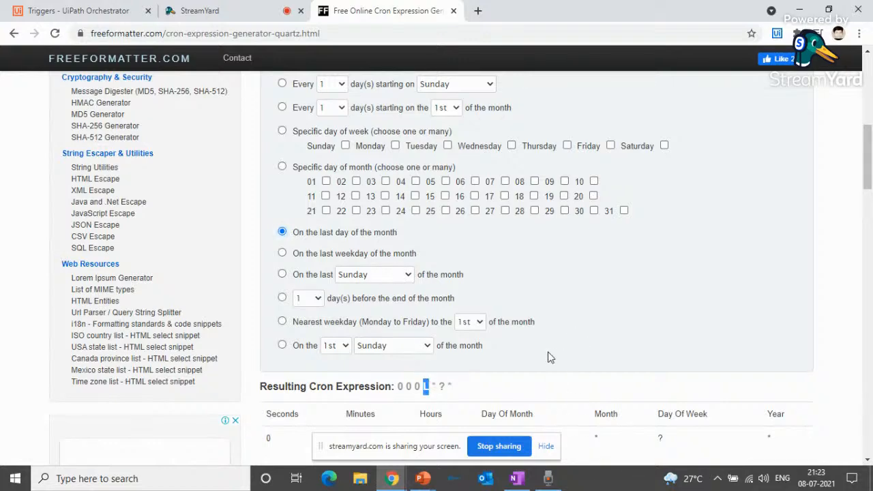
scroll(604, 337, up, 1)
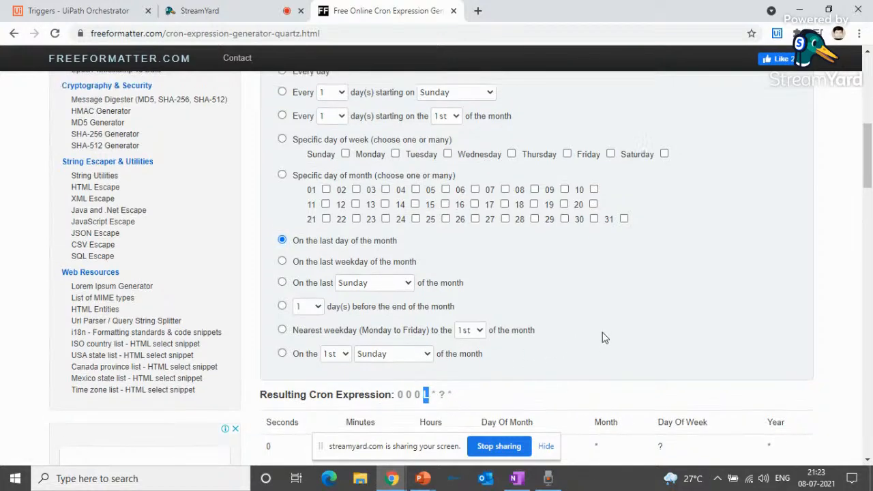
Step: Check the generator's month and year options, then copy the resulting expression 0 0 0 L * ? *
scroll(602, 332, up, 2)
click(493, 164)
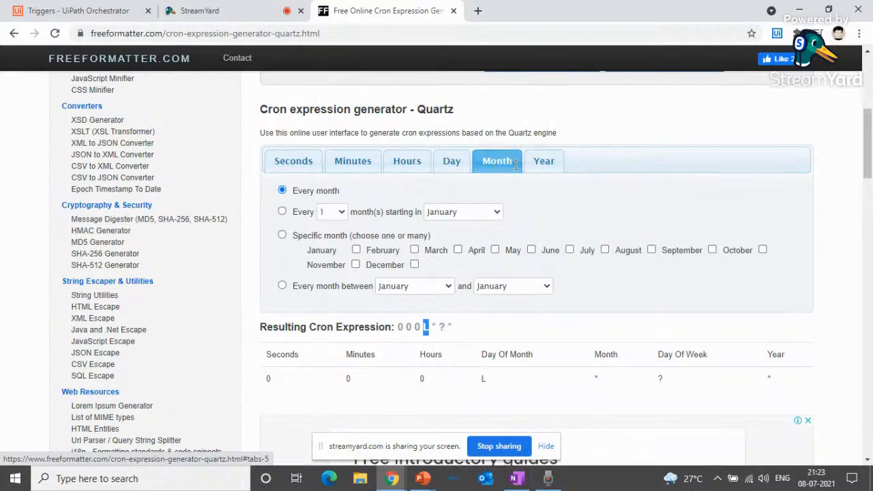
click(545, 164)
scroll(450, 380, up, 2)
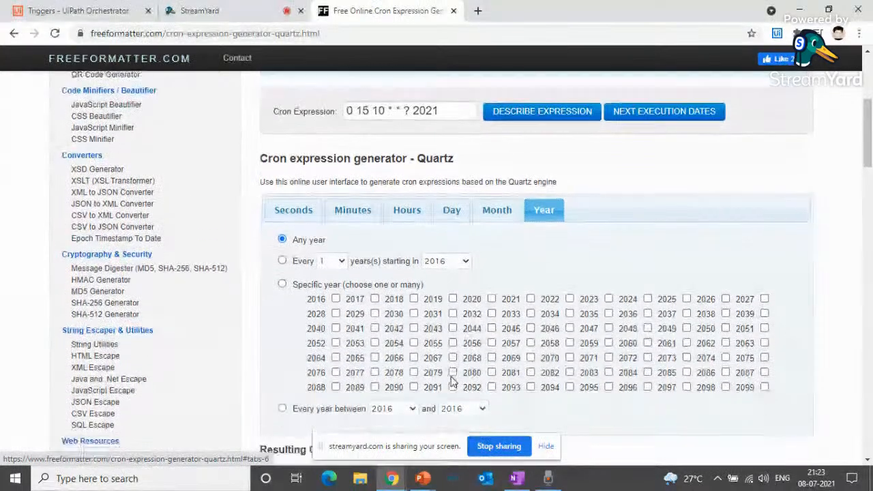
scroll(450, 381, down, 2)
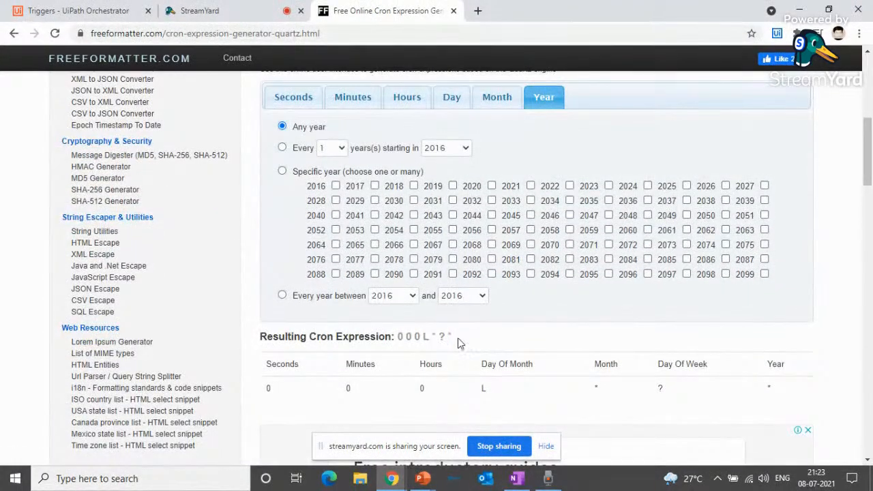
drag(454, 337, 396, 334)
key(ctrl+c)
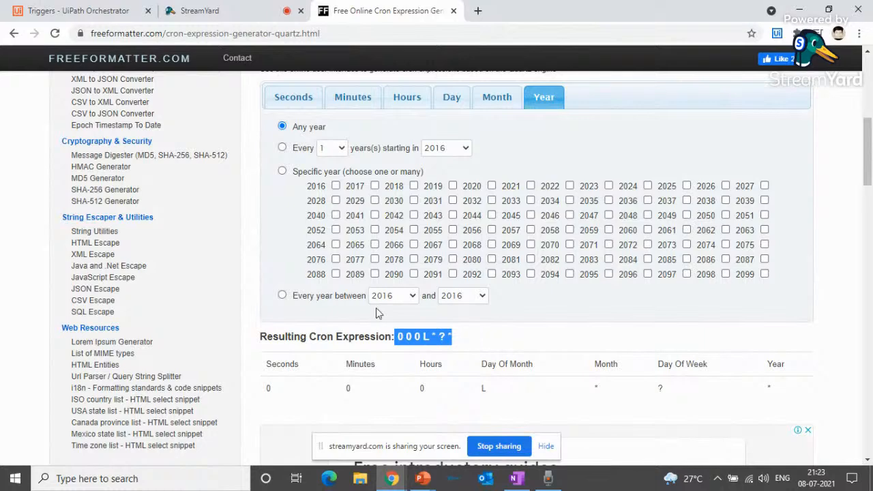
Step: Replace the entered cron expression with 0 0 0 L * ? *, describe it in readable text and highlight the description and expression
scroll(365, 155, up, 1)
scroll(365, 156, up, 3)
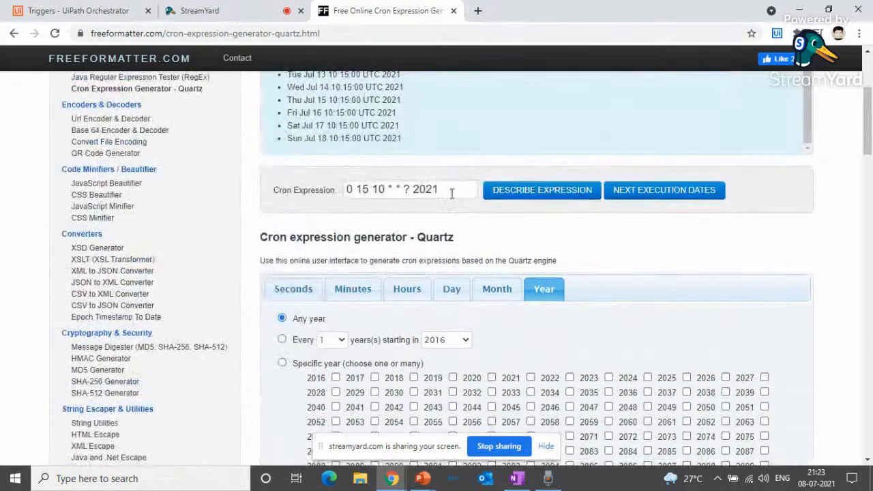
triple_click(453, 188)
key(ctrl+v)
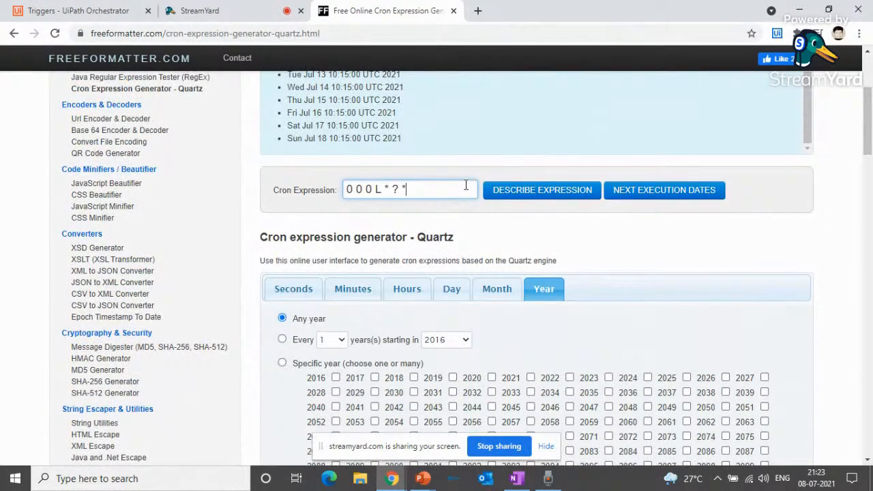
click(519, 194)
scroll(376, 185, up, 2)
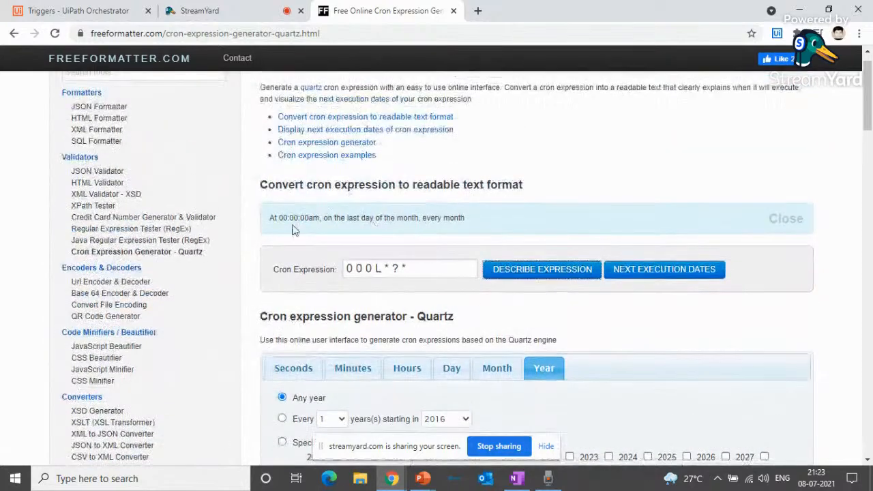
drag(269, 218, 472, 237)
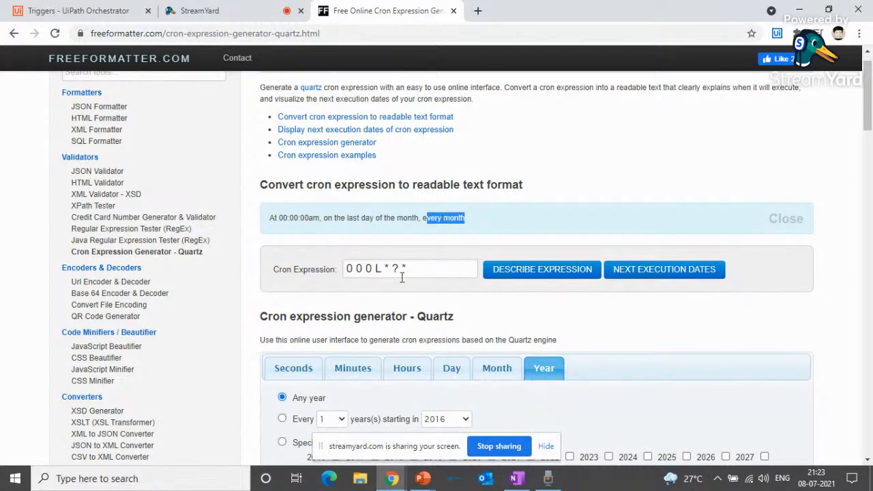
drag(418, 269, 303, 269)
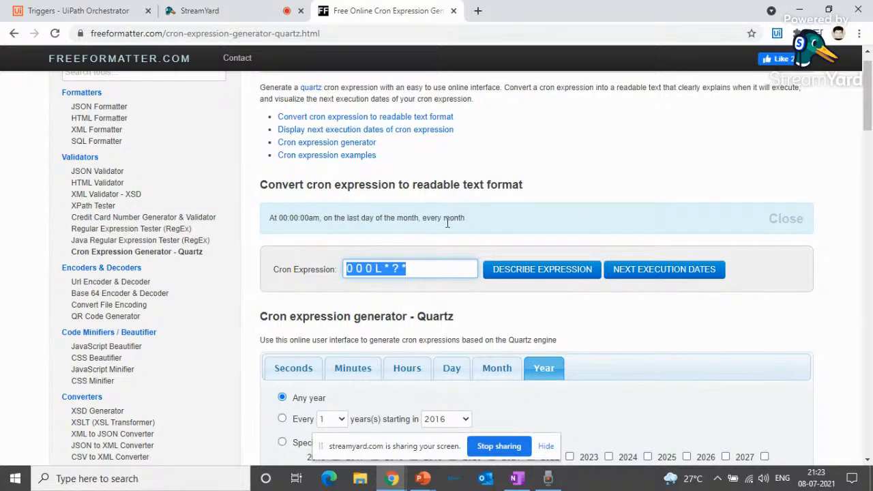
Step: Set the generator's day option to 5 days before the end of the month
scroll(438, 252, down, 1)
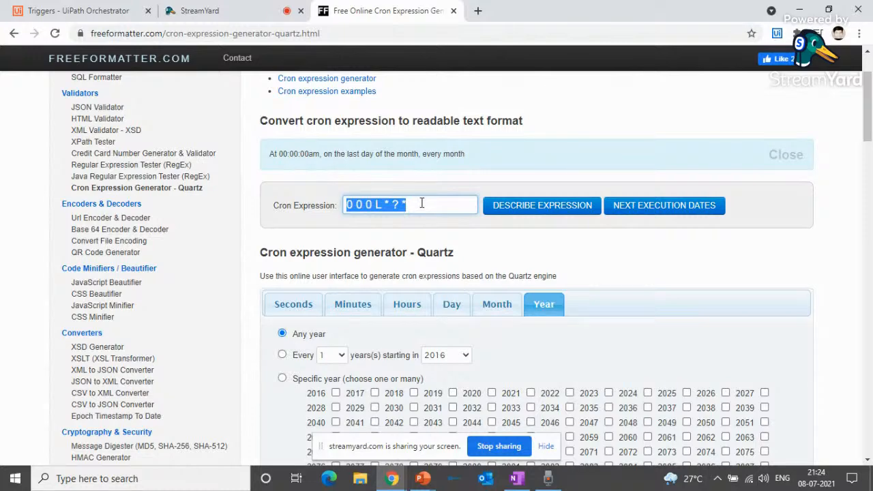
scroll(576, 314, down, 2)
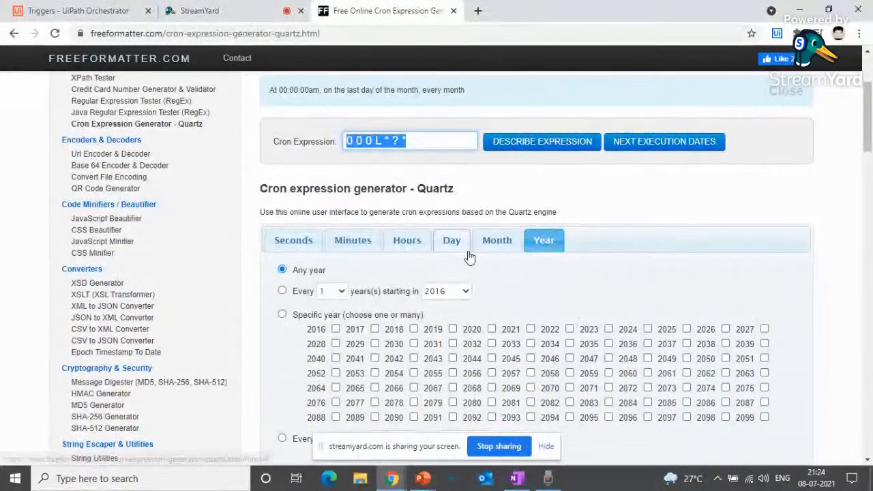
click(494, 240)
scroll(411, 254, down, 5)
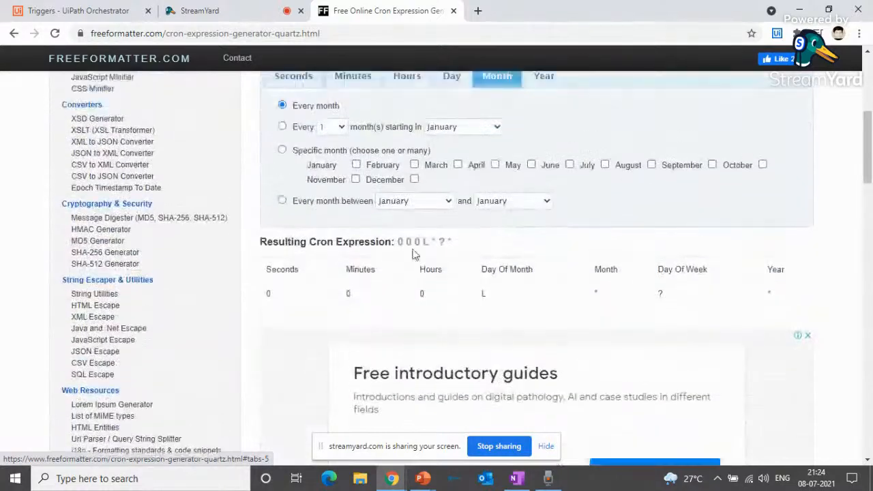
scroll(411, 254, up, 5)
click(452, 239)
scroll(423, 287, down, 4)
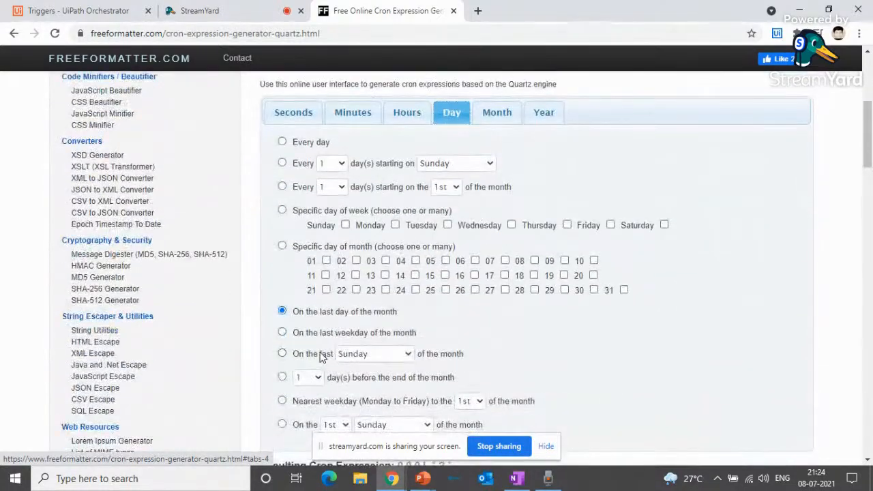
scroll(322, 358, down, 2)
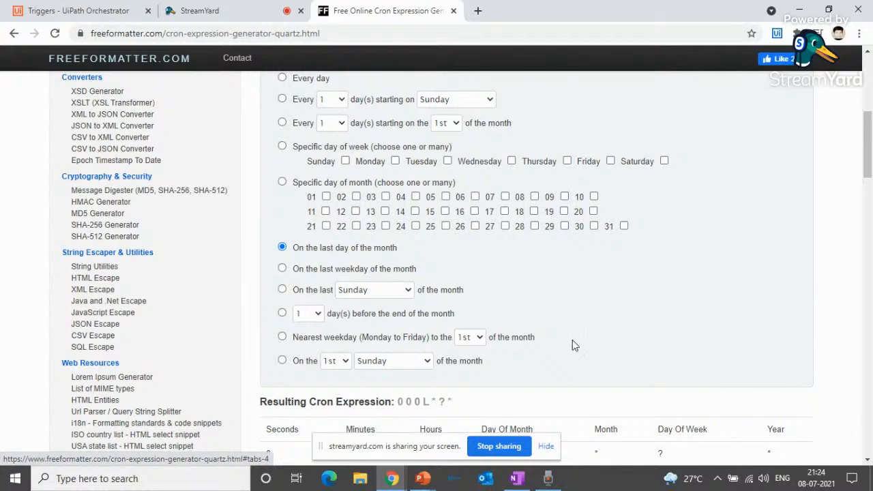
scroll(478, 327, down, 1)
click(281, 250)
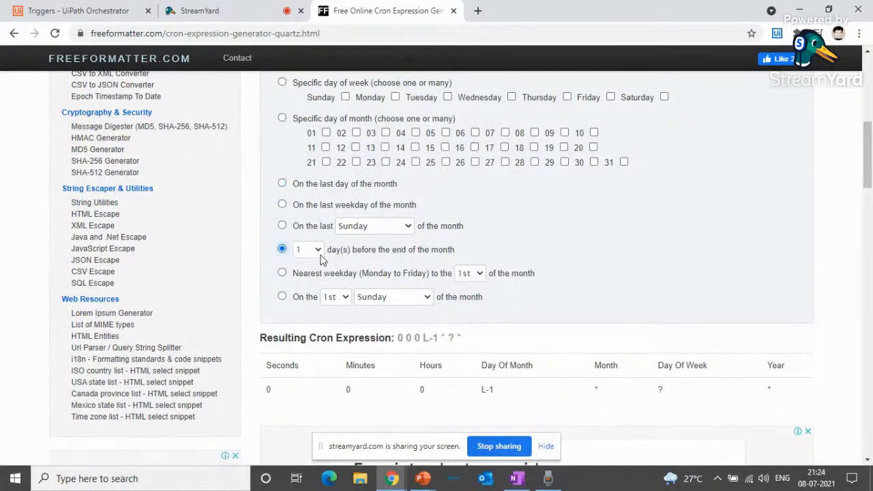
click(318, 251)
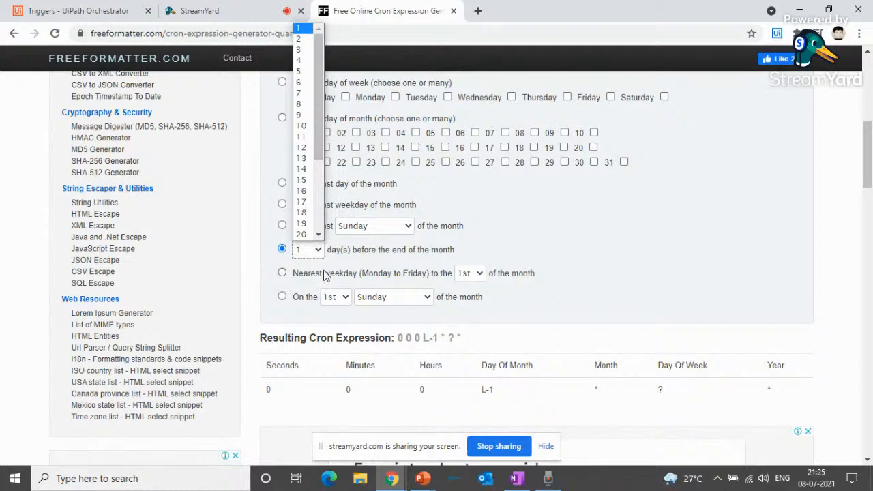
click(300, 71)
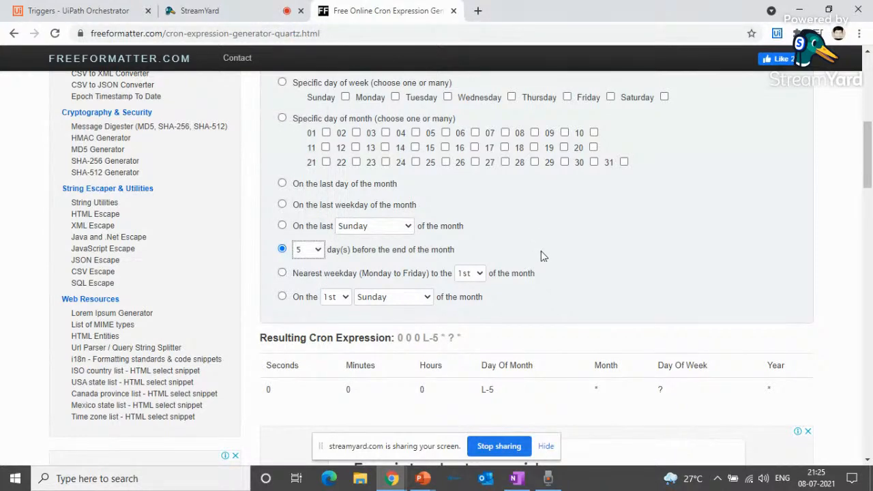
Step: Replace the entered cron expression with the generated 0 0 0 L-5 * ? * and describe it in readable text
scroll(569, 281, up, 4)
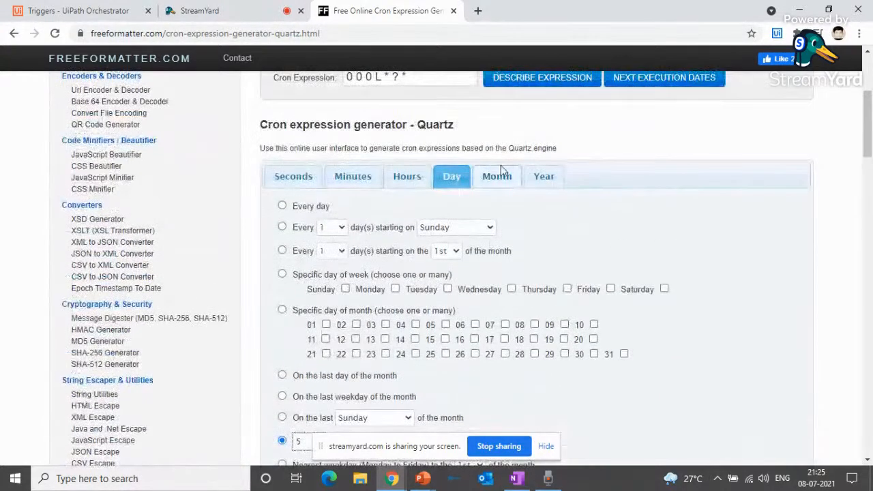
scroll(389, 321, down, 5)
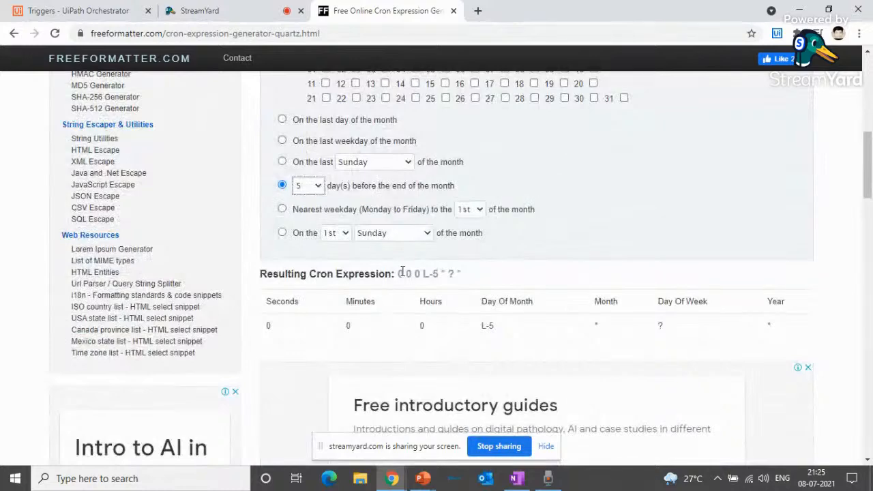
mouse_move(395, 274)
mouse_down()
mouse_move(468, 278)
mouse_move(398, 273)
mouse_up()
scroll(484, 230, up, 5)
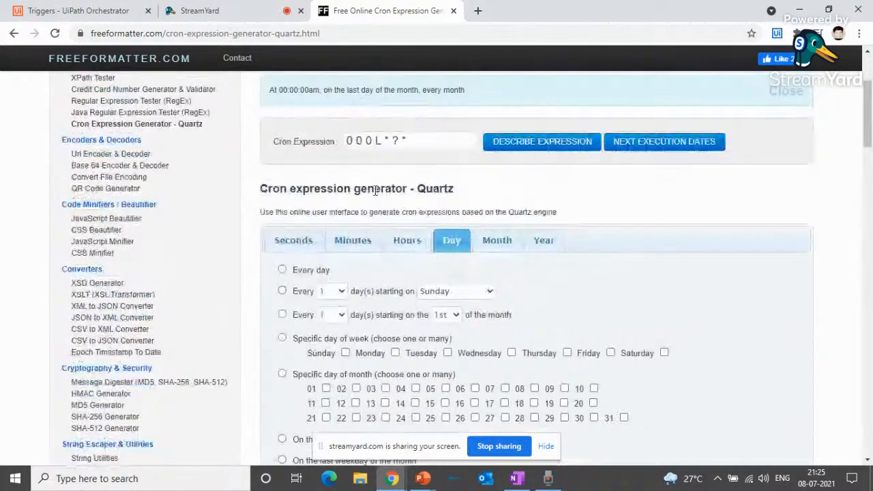
triple_click(427, 141)
text(0 0 0 L-5 * ? *)
click(519, 144)
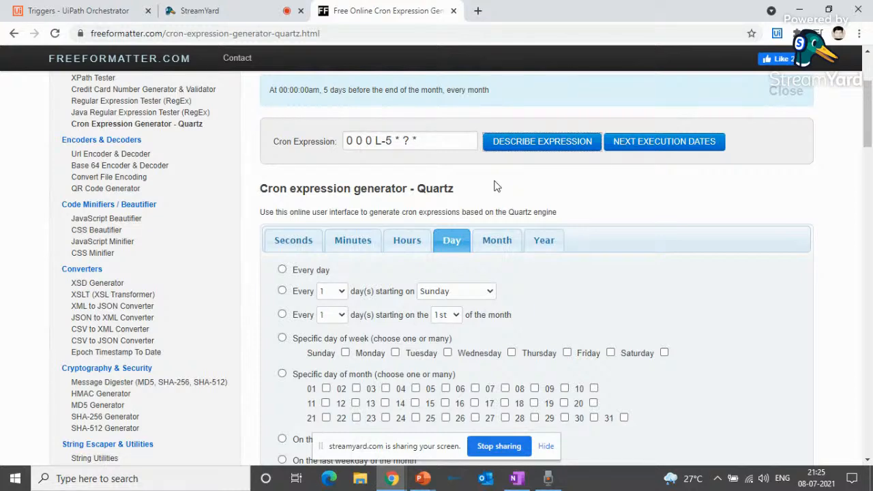
Step: Compare the generator's day option with the readable description and highlight the part about days before the month's end
scroll(497, 186, down, 4)
scroll(516, 357, up, 1)
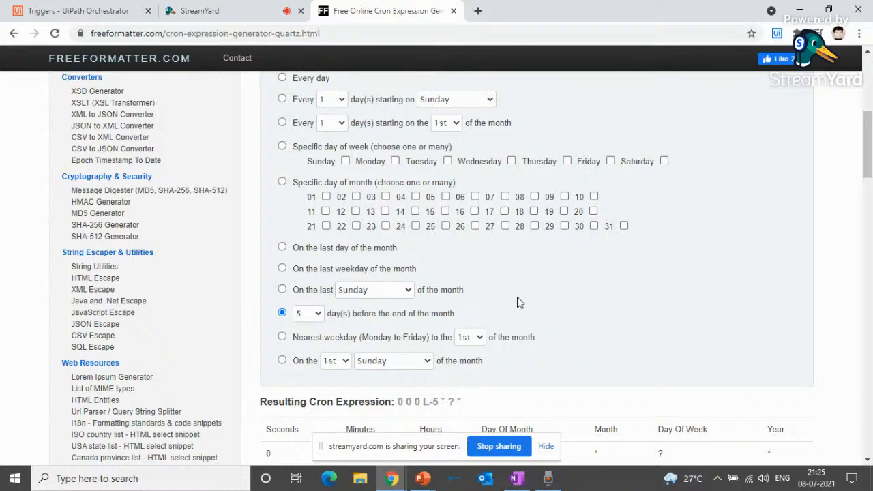
scroll(538, 332, up, 4)
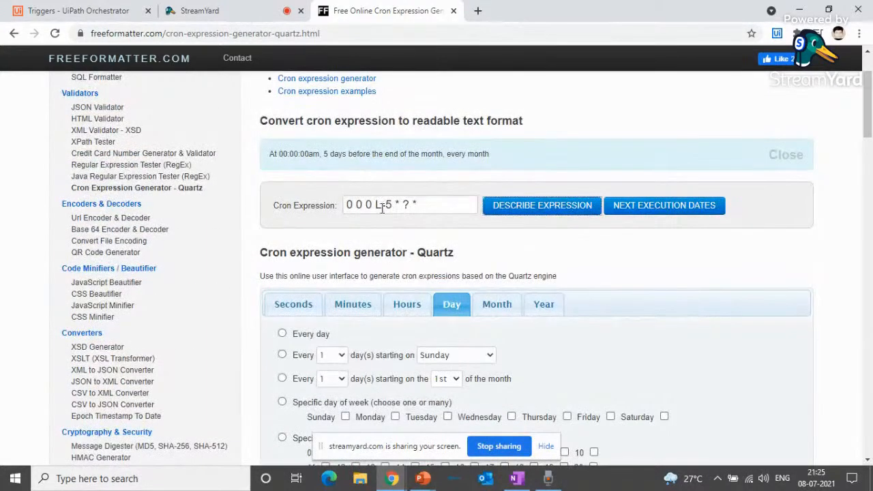
drag(323, 153, 443, 154)
click(441, 151)
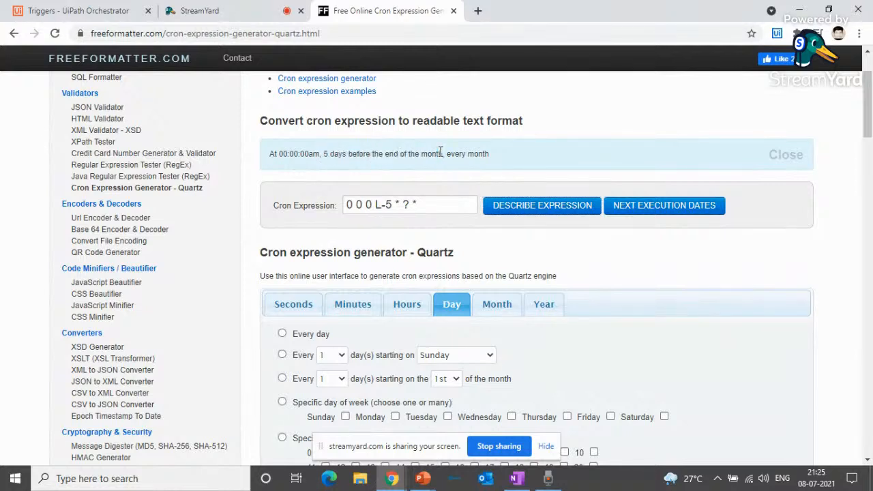
Step: Change the expression's day-of-month part to L-4 and describe the expression
click(394, 204)
key(BackSpace)
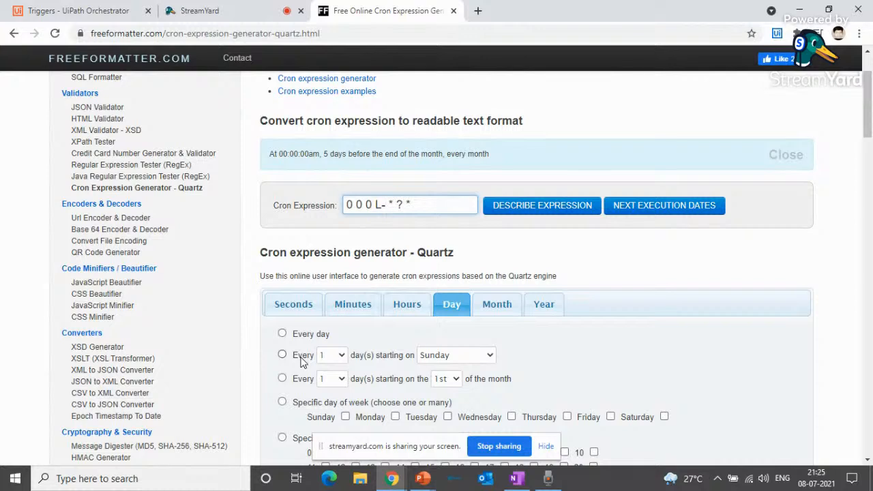
text(4)
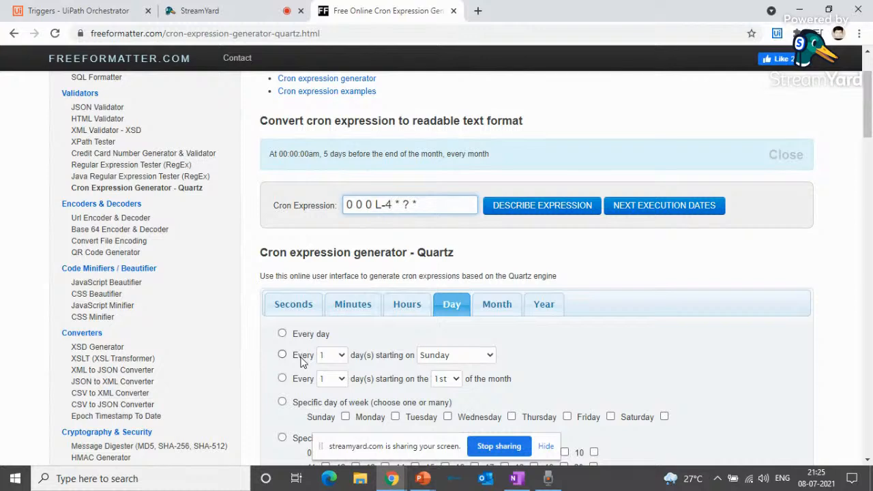
click(551, 208)
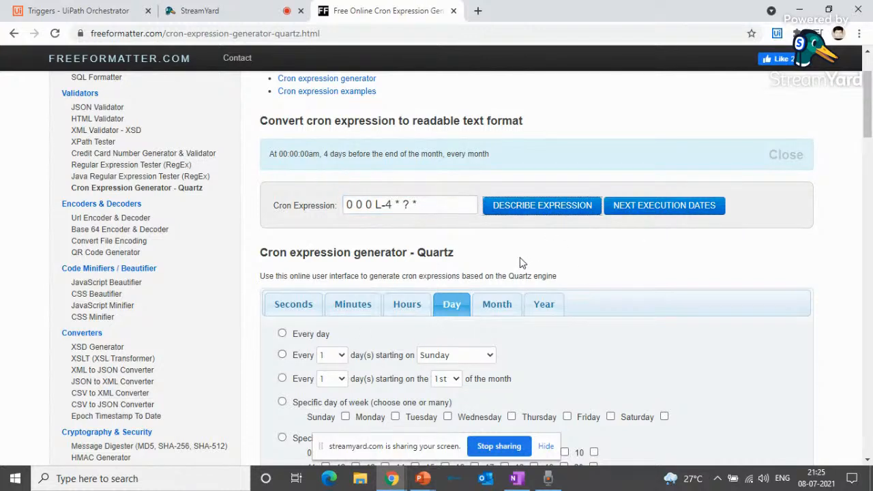
Step: Change the day-of-month part to L-6, describe the expression and highlight the days-before-month-end text
click(394, 205)
key(BackSpace)
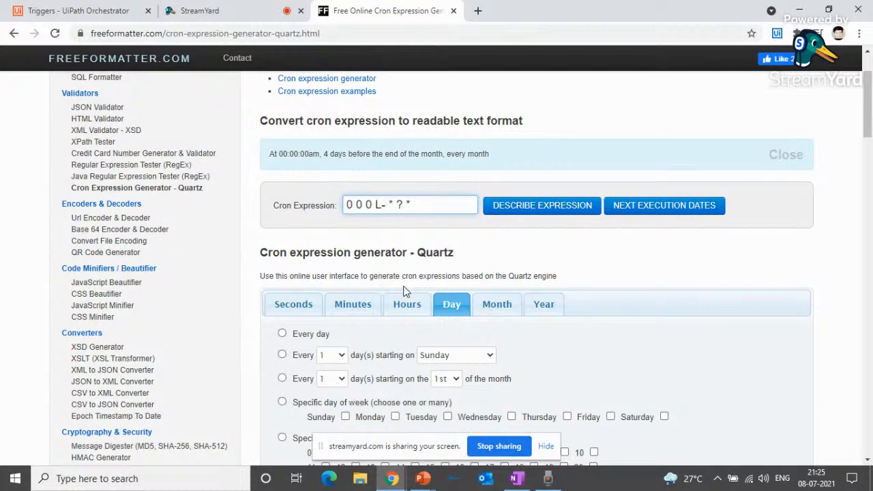
text(3)
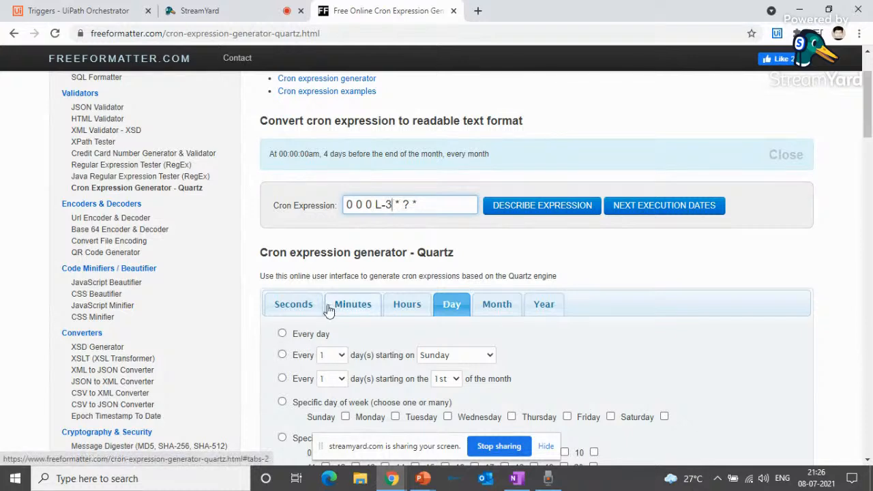
key(BackSpace)
text(6)
click(556, 208)
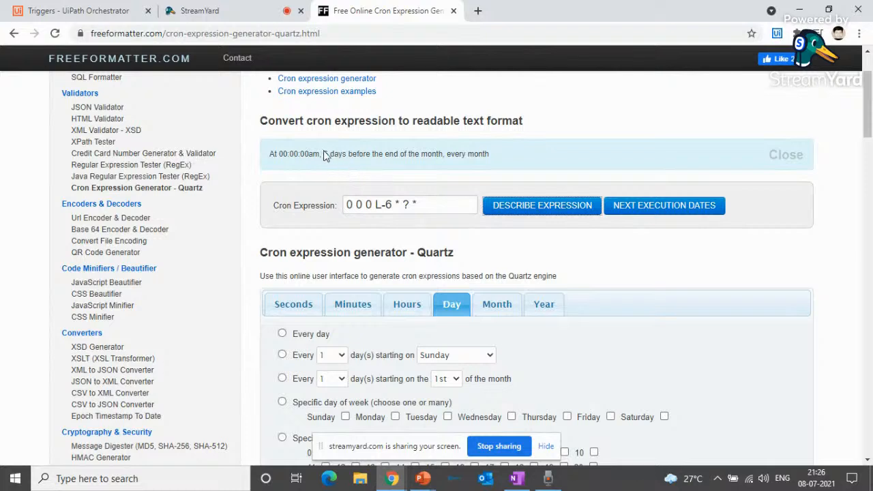
drag(328, 154, 443, 155)
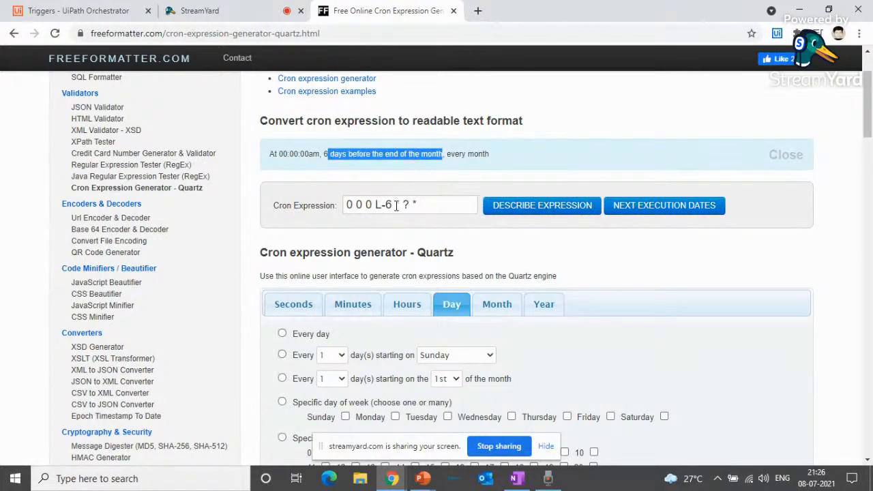
Step: Set the day-of-month part back to L-5, describe the expression and highlight L-5 in it
click(393, 205)
key(BackSpace)
text(5)
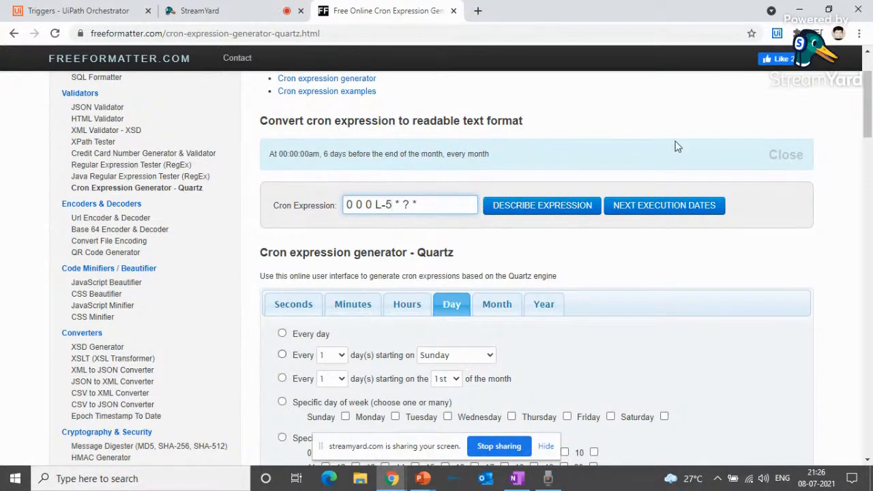
click(511, 205)
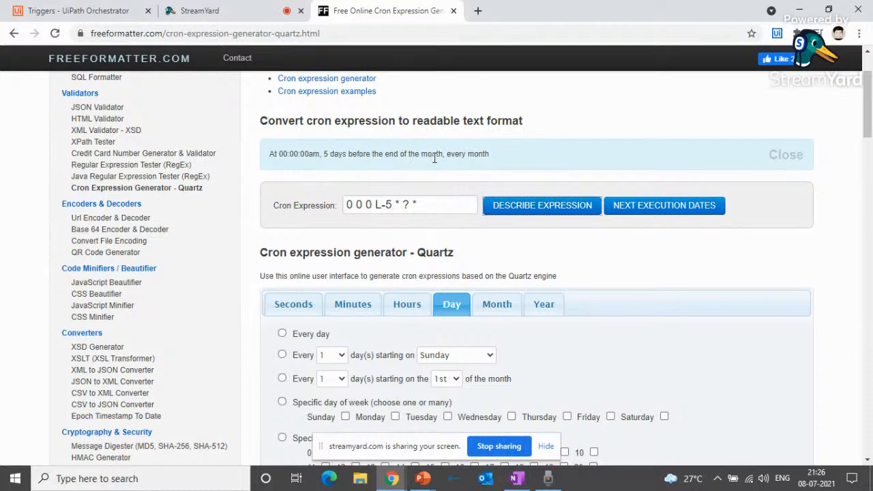
drag(374, 206, 393, 207)
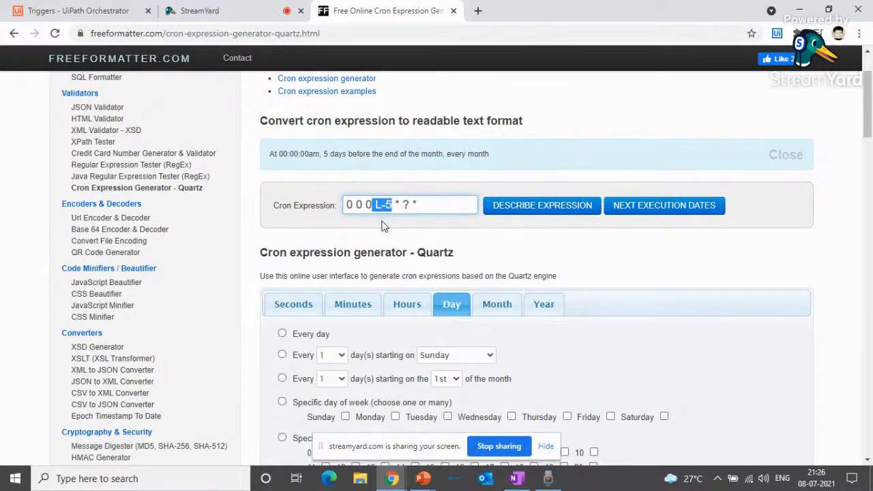
Step: Try to describe the expression with the day-of-month list L-5,L-4,L-3 and highlight the key parts of the response
click(394, 205)
text(,L)
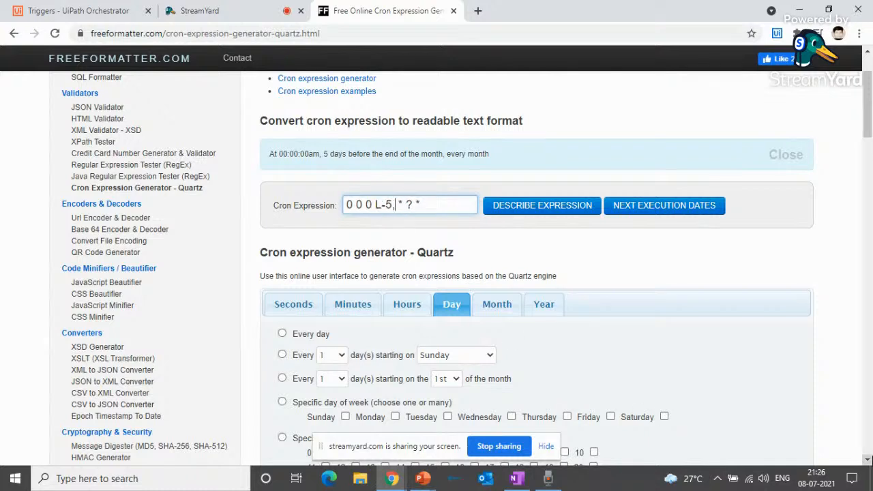
text(-4,L-3)
click(524, 213)
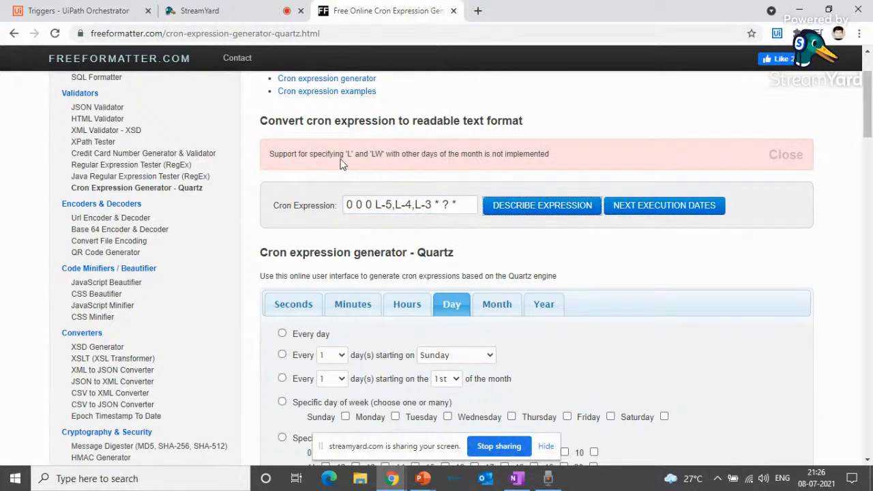
drag(348, 154, 389, 154)
drag(454, 154, 420, 154)
Step: Remove the additional L-4 and L-3 entries from the day-of-month part, describe the expression and select it entirely
drag(393, 205, 436, 204)
key(BackSpace)
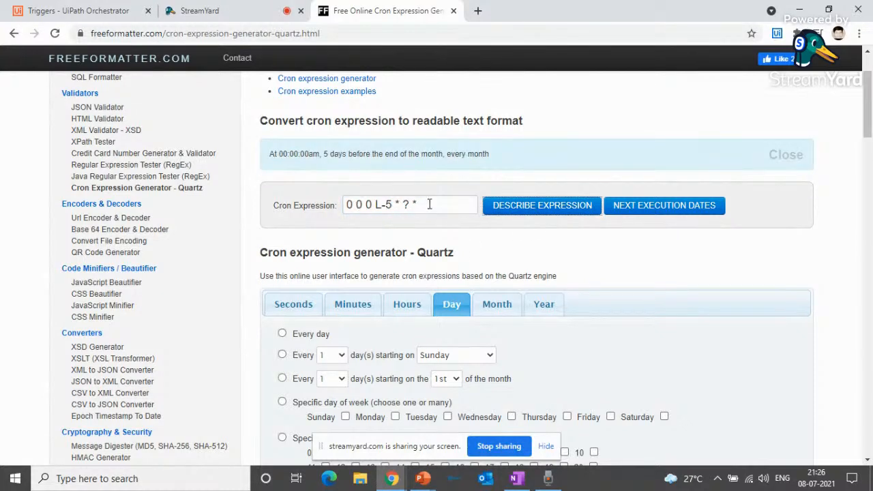
key(ctrl+a)
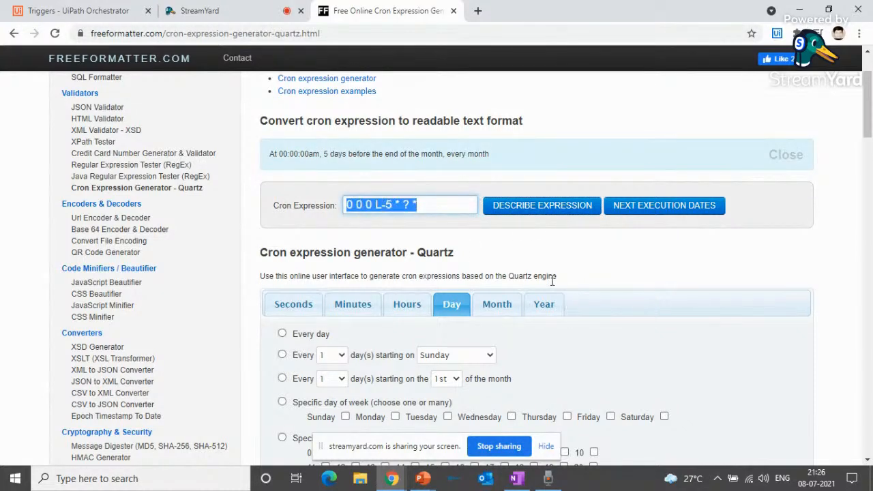
Step: Delete the 5 from the expression's L-5 day-of-month part
click(393, 204)
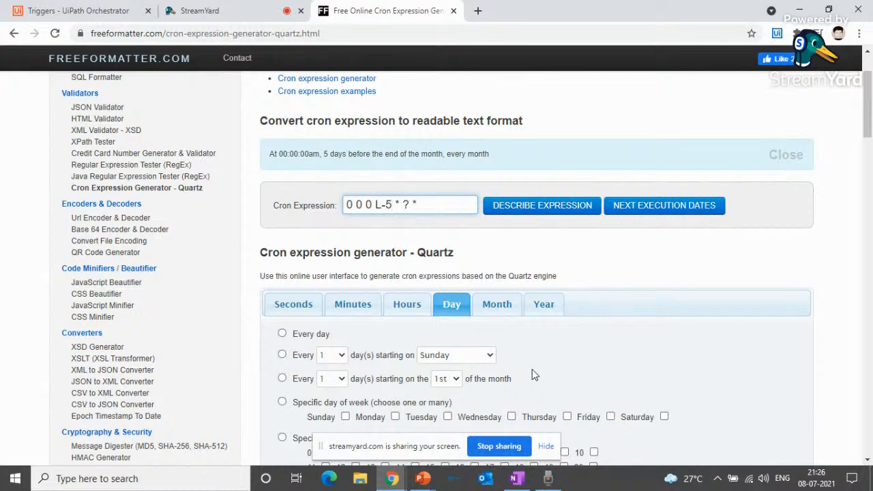
key(BackSpace)
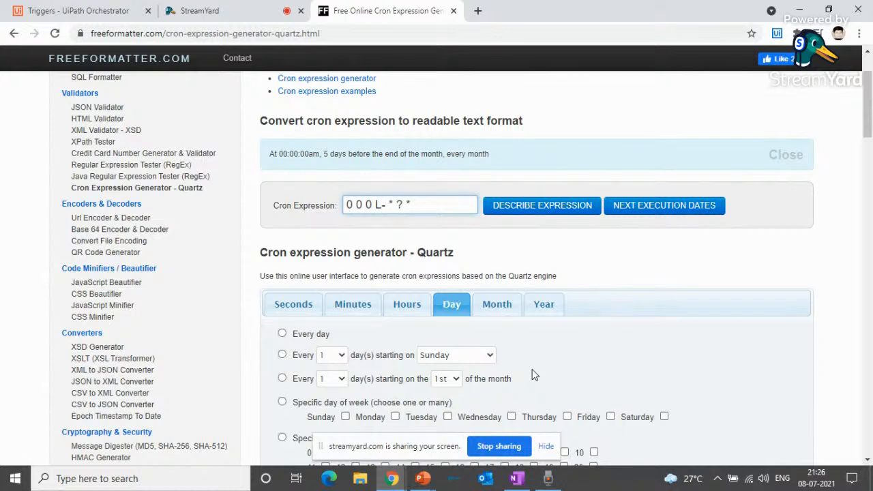